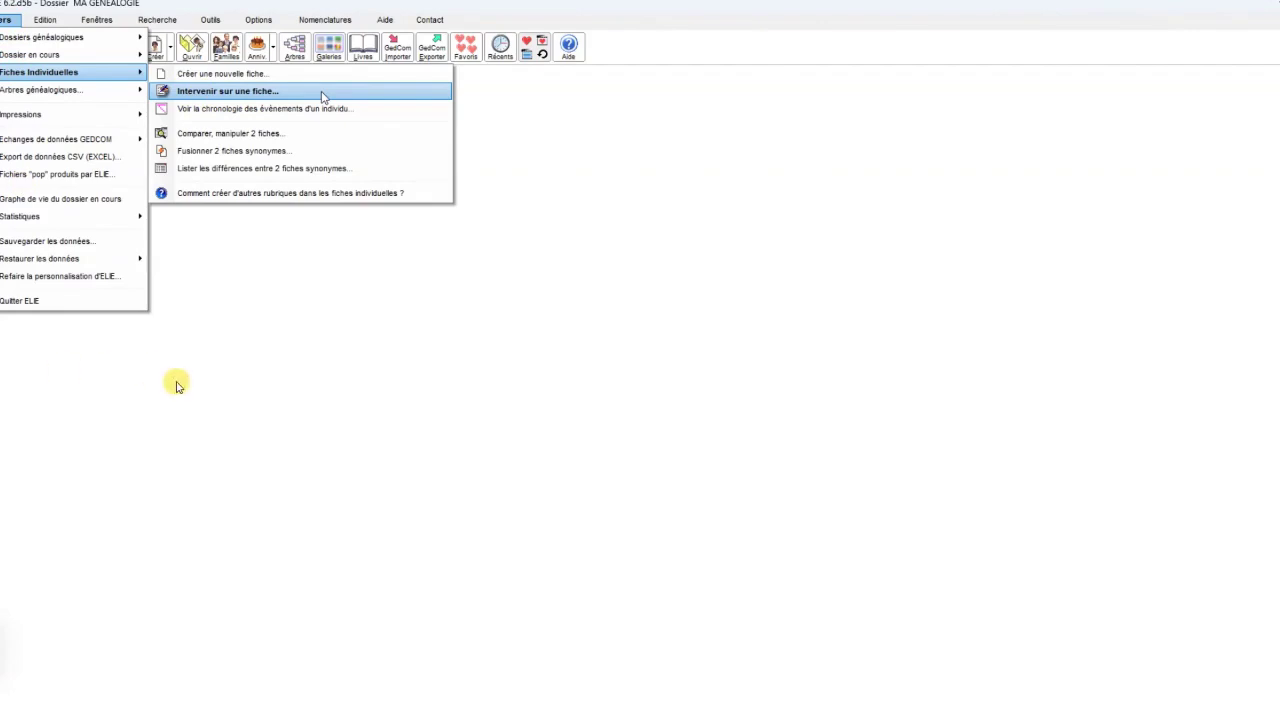
Search individuals by surname and first name, finding record no. 1438, born 01/01/1884
{"action": "left_click", "coordinate": [322, 91]}
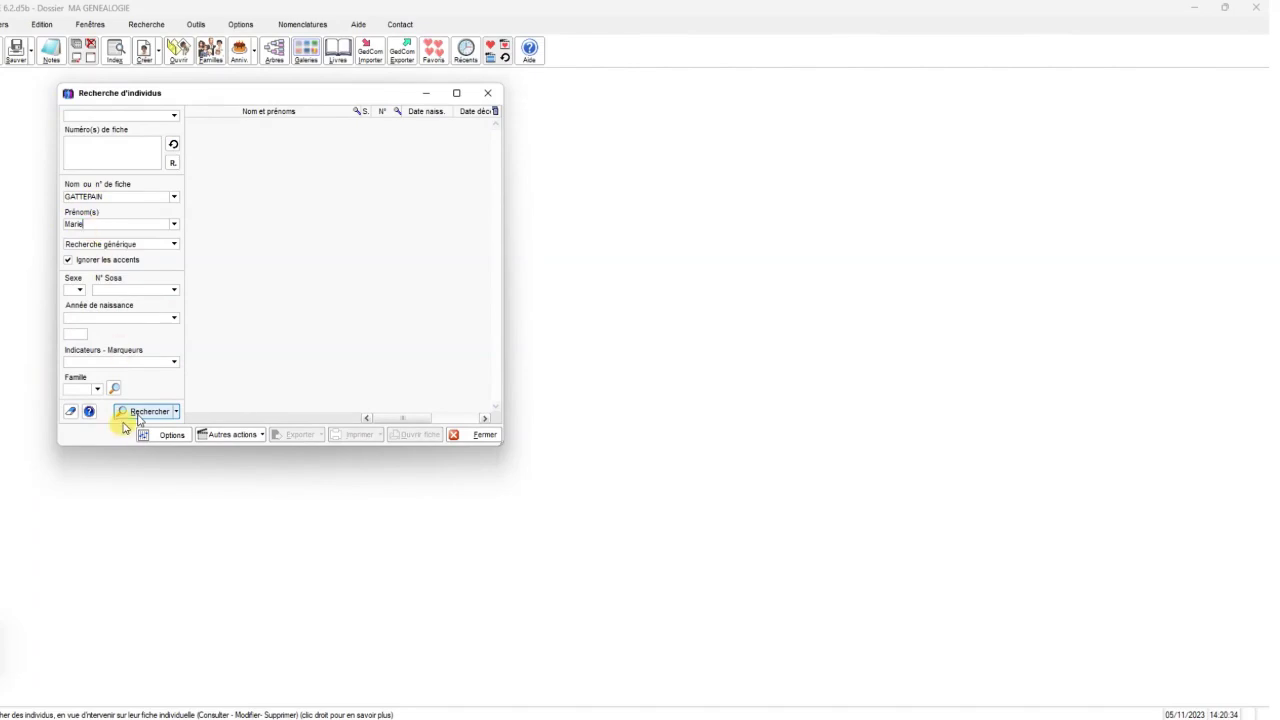
{"action": "left_click", "coordinate": [127, 418]}
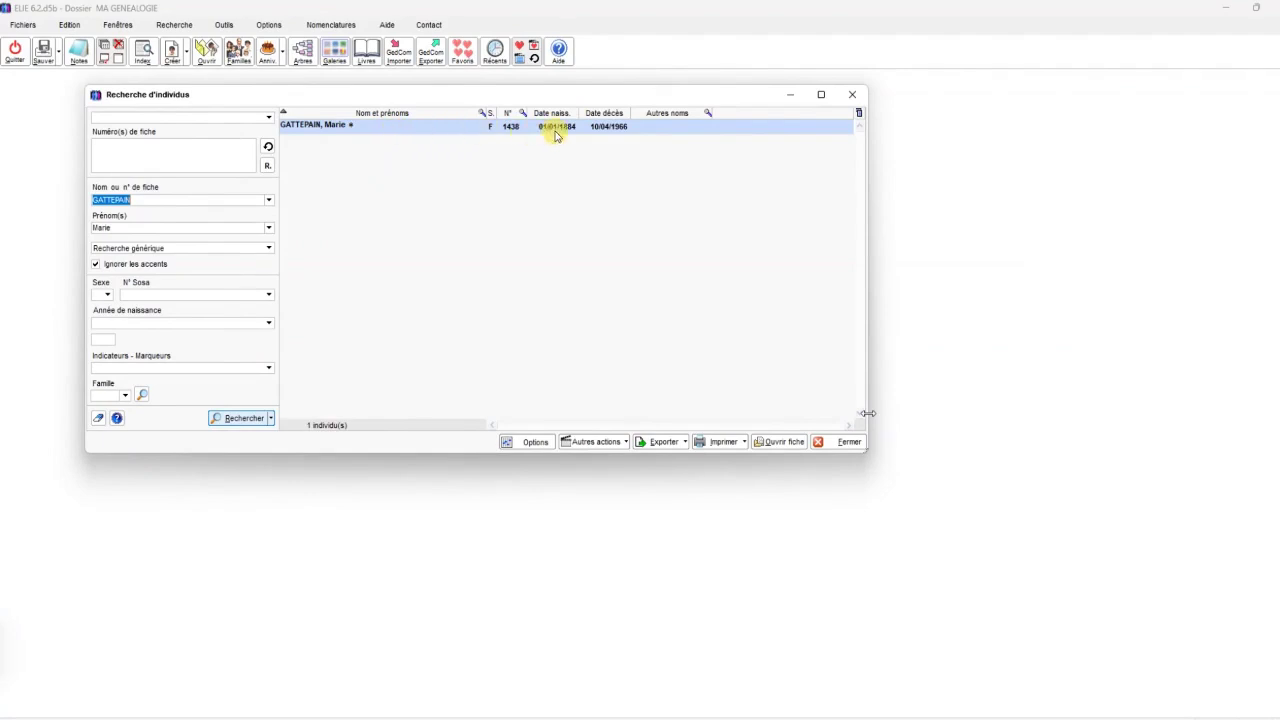
Open record no. 1438 from the search results, showing the 1884 Montaiguet-en-Forez birth
{"action": "double_click", "coordinate": [650, 131]}
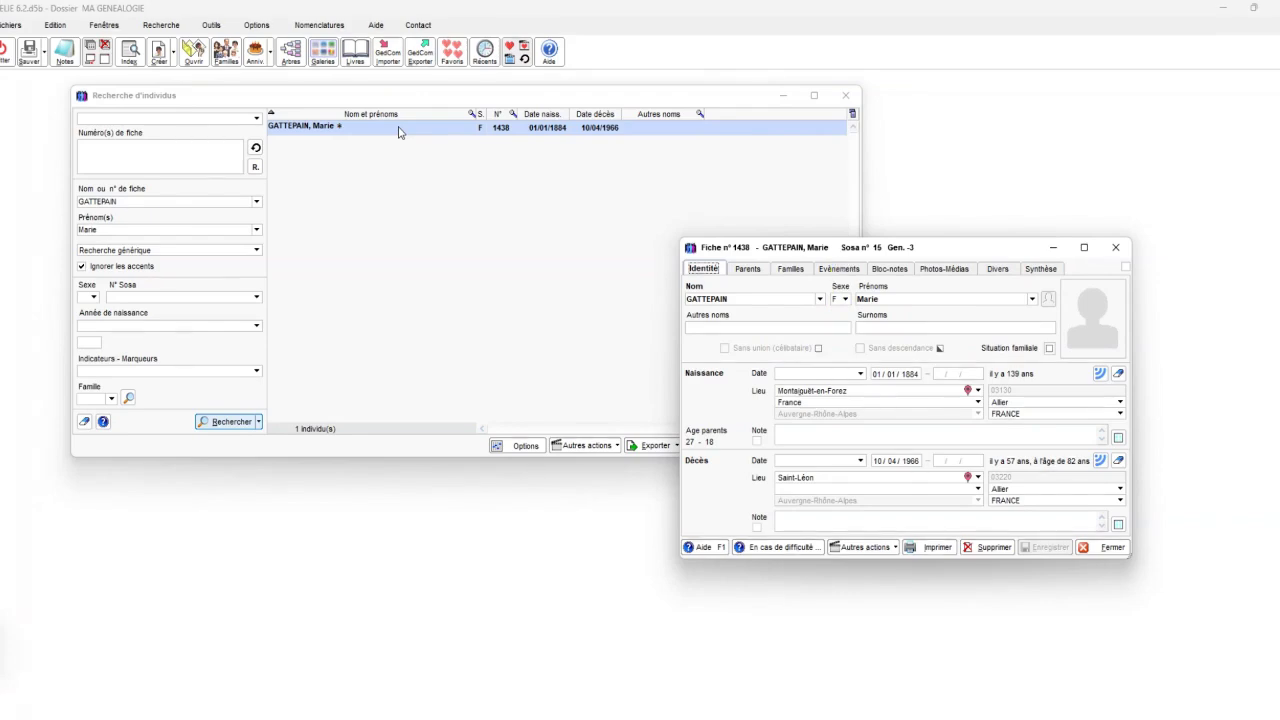
Display the Evénements tab listing the person's recorded events
{"action": "left_click", "coordinate": [858, 269]}
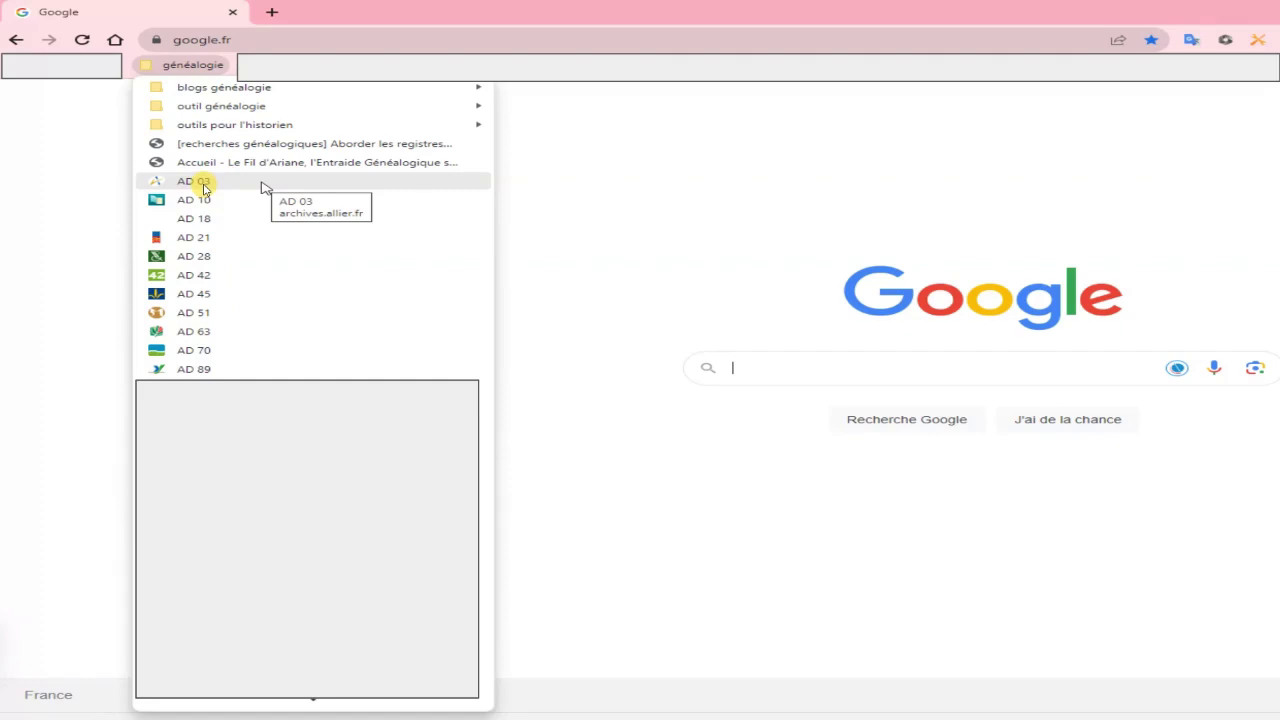
Load archives.allier.fr from the AD 03 bookmark in the généalogie folder
{"action": "left_click", "coordinate": [203, 188]}
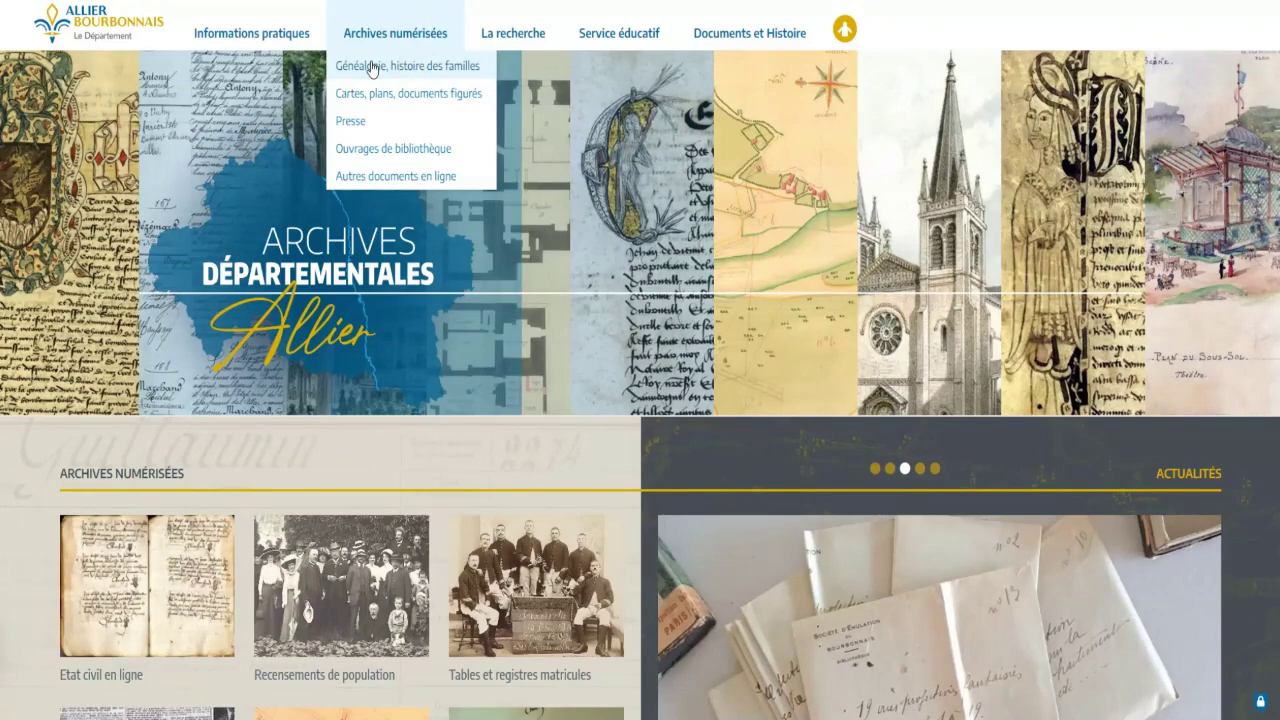
Go to Généalogie, histoire des familles and open Etat civil en ligne
{"action": "left_click", "coordinate": [371, 66]}
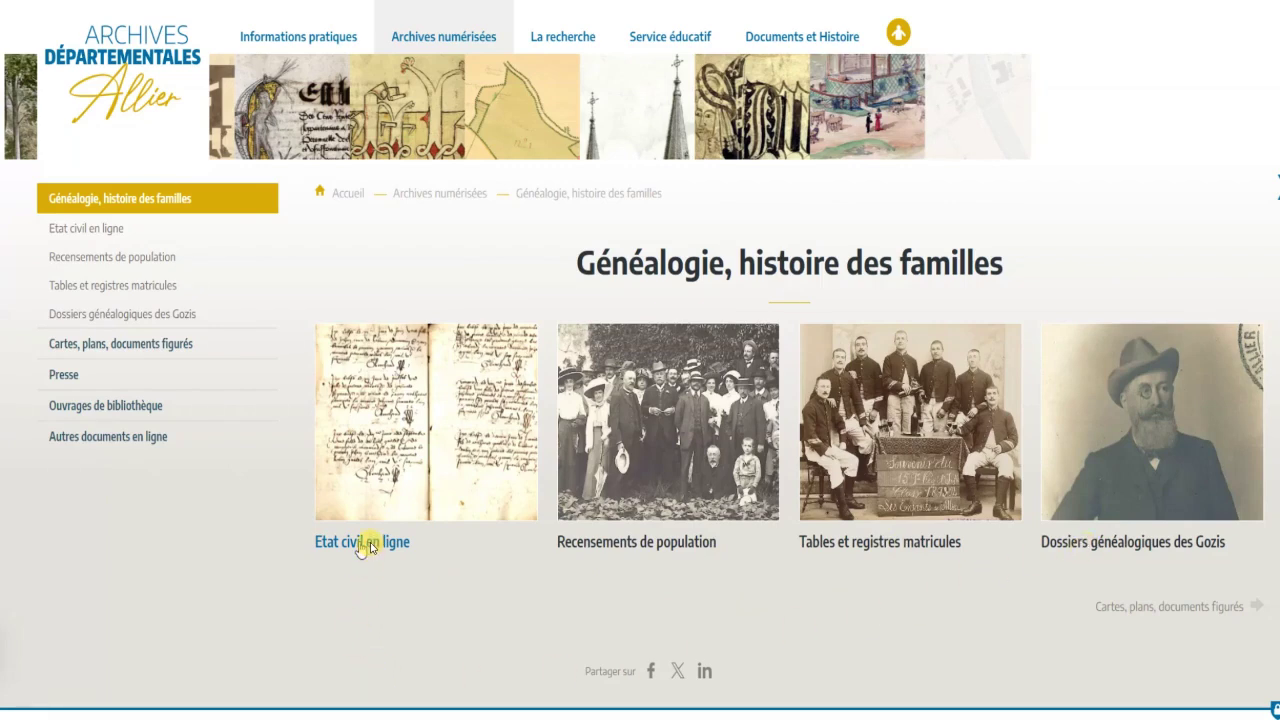
{"action": "left_click", "coordinate": [368, 545]}
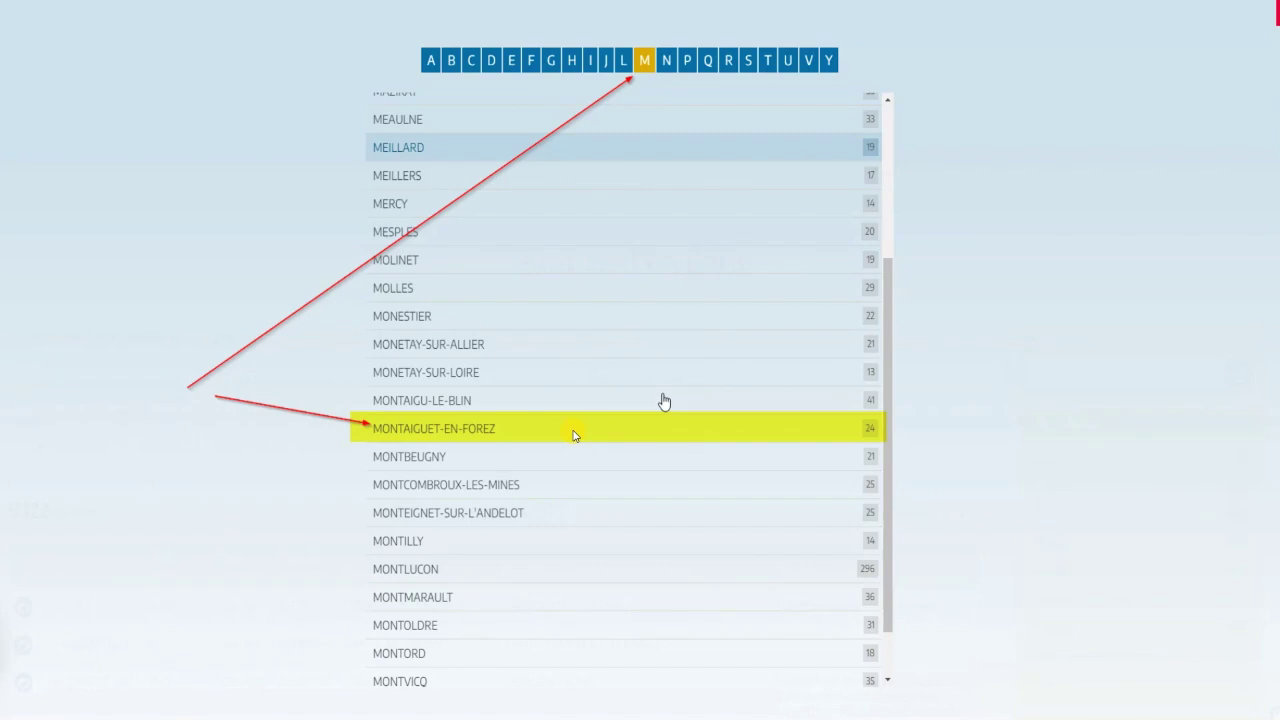
Select MONTAIGUET-EN-FOREZ in the commune list to filter the civil registers
{"action": "left_click", "coordinate": [573, 433]}
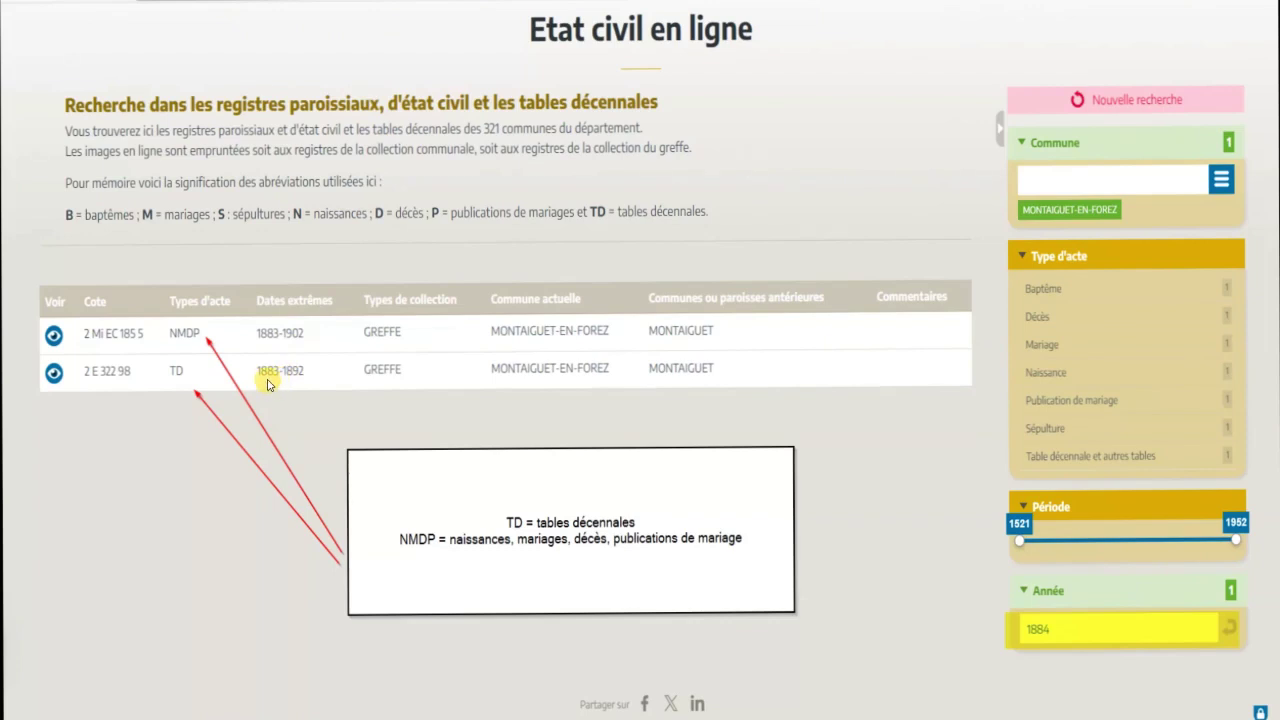
Preview the TD 1883-1892 tables, then open register 2 Mi EC 185 5 in the viewer
{"action": "left_click", "coordinate": [56, 373]}
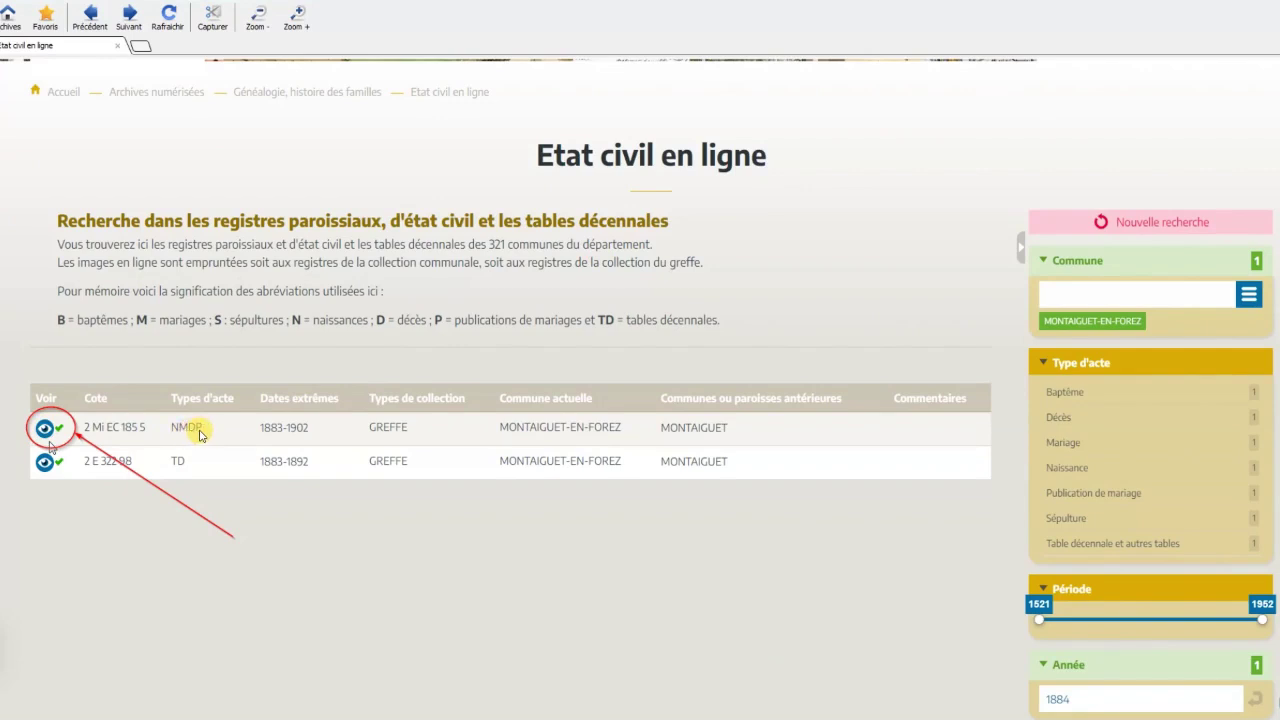
{"action": "left_click", "coordinate": [44, 428]}
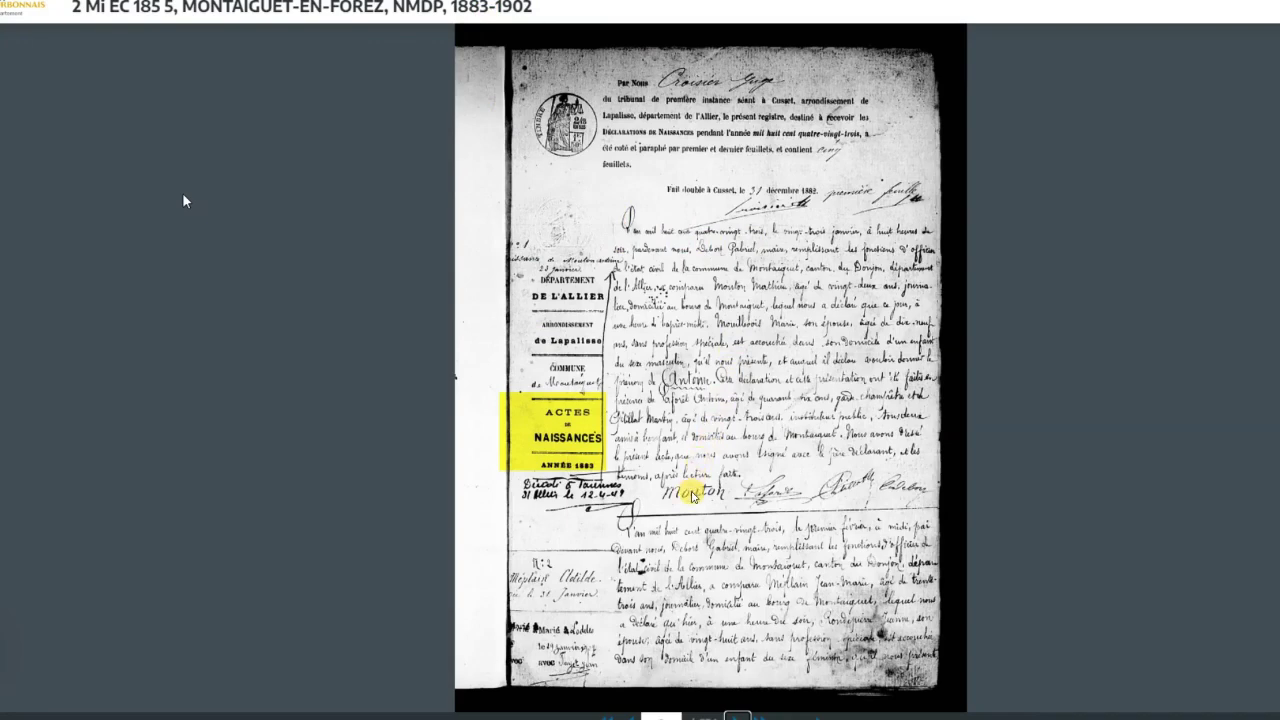
Advance the register viewer to the next page toward the 1884 births
{"action": "key", "text": "Right"}
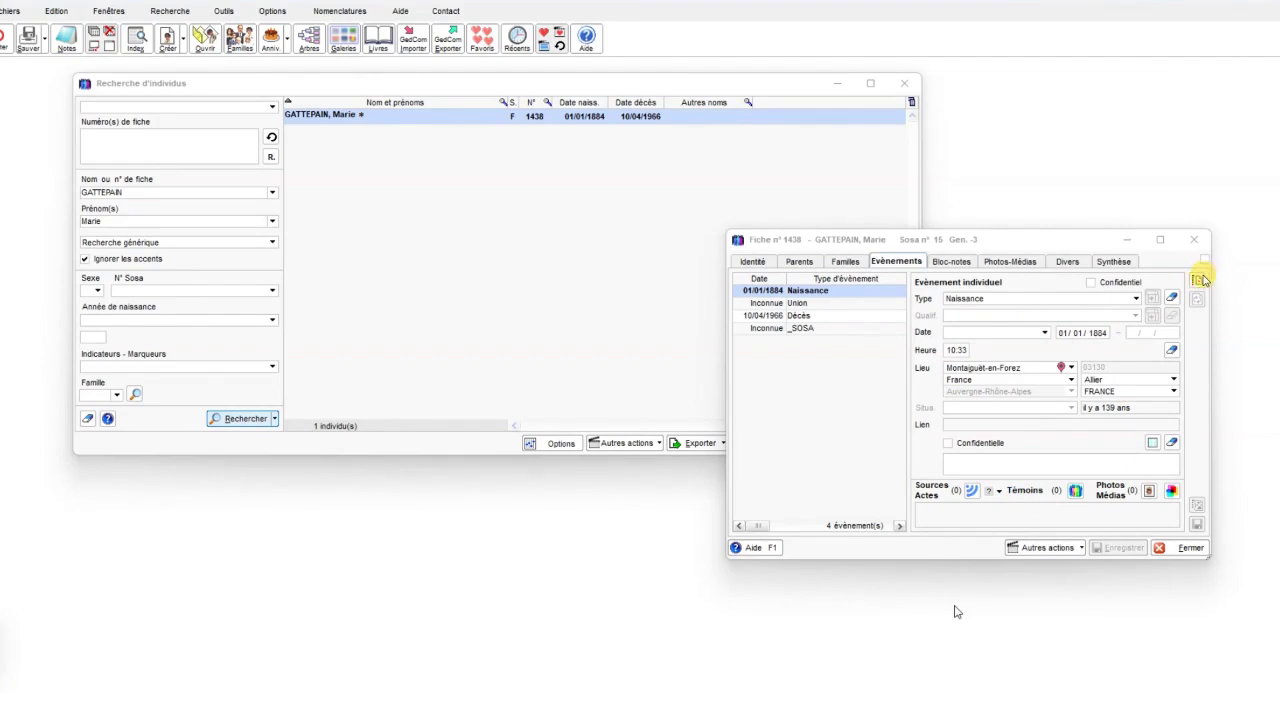
Open the Sources details for the 01/01/1884 birth event
{"action": "left_click", "coordinate": [1199, 282]}
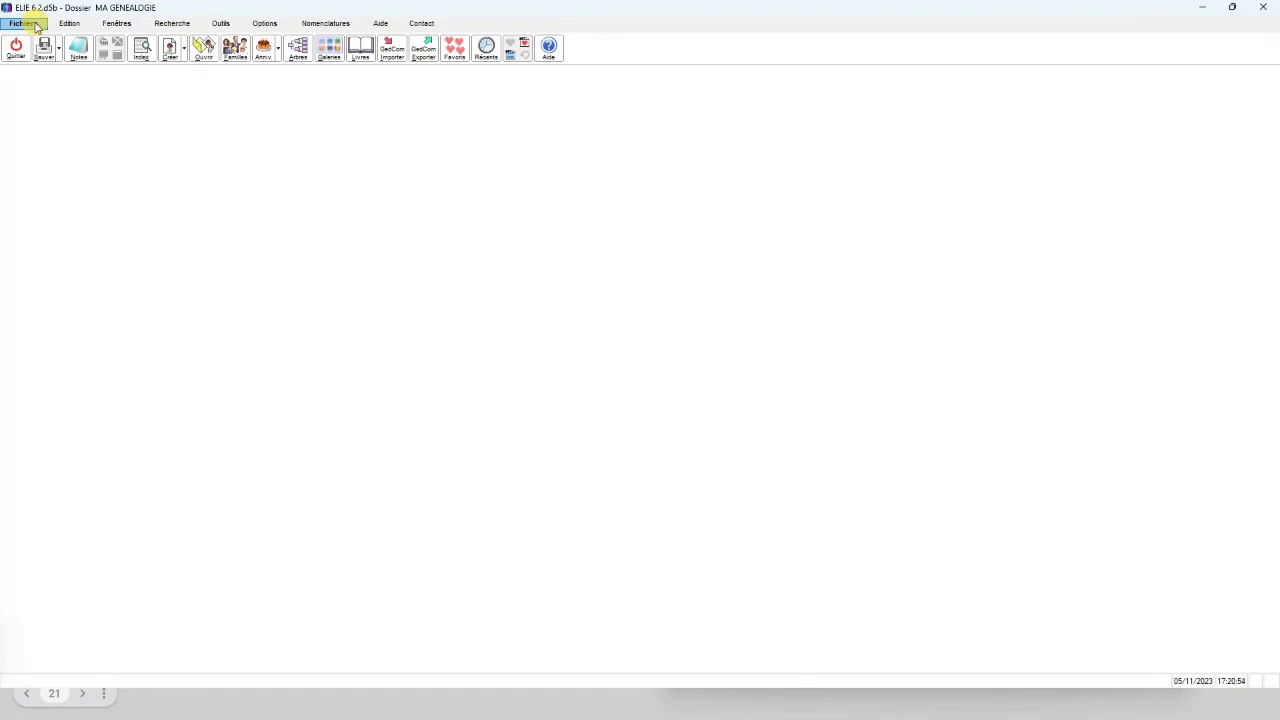
Reopen Intervenir sur une fiche and search by the person's surname and first name
{"action": "left_click", "coordinate": [24, 23]}
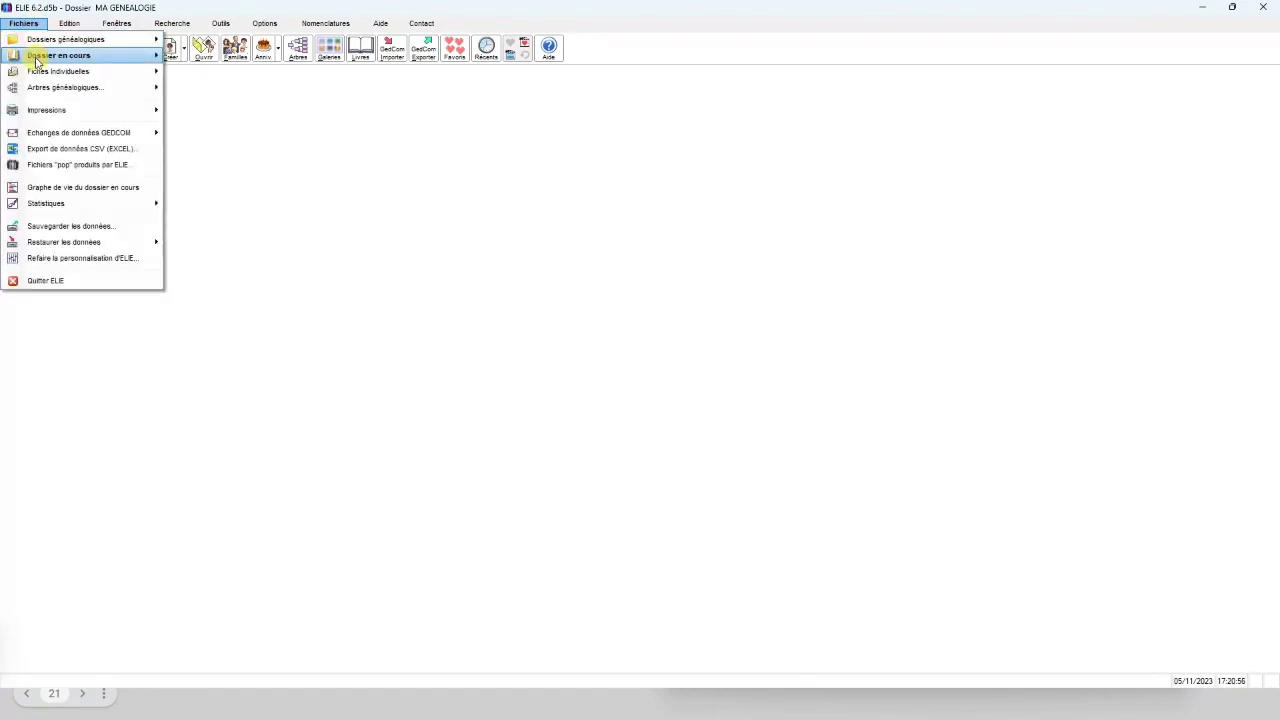
{"action": "mouse_move", "coordinate": [40, 71]}
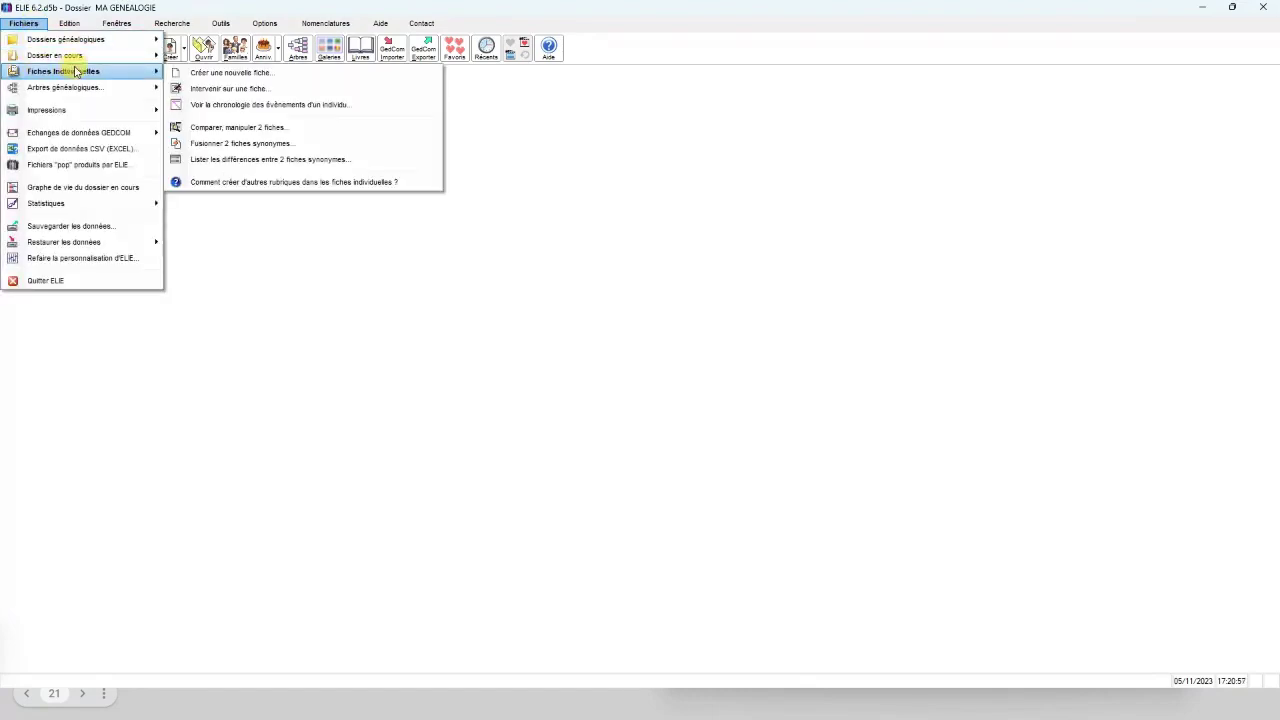
{"action": "left_click", "coordinate": [214, 88]}
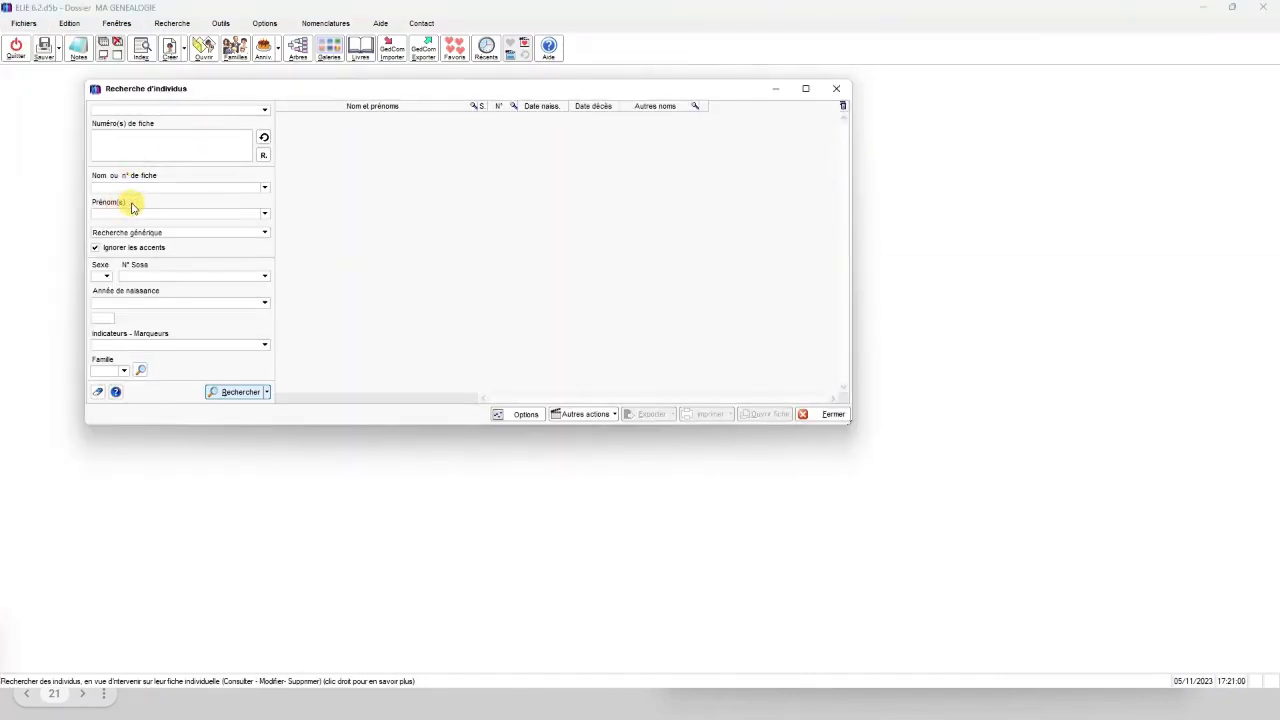
{"action": "type", "text": "GATT"}
{"action": "type", "text": "E"}
{"action": "type", "text": "RA"}
{"action": "left_click", "coordinate": [135, 214]}
{"action": "type", "text": "Marie"}
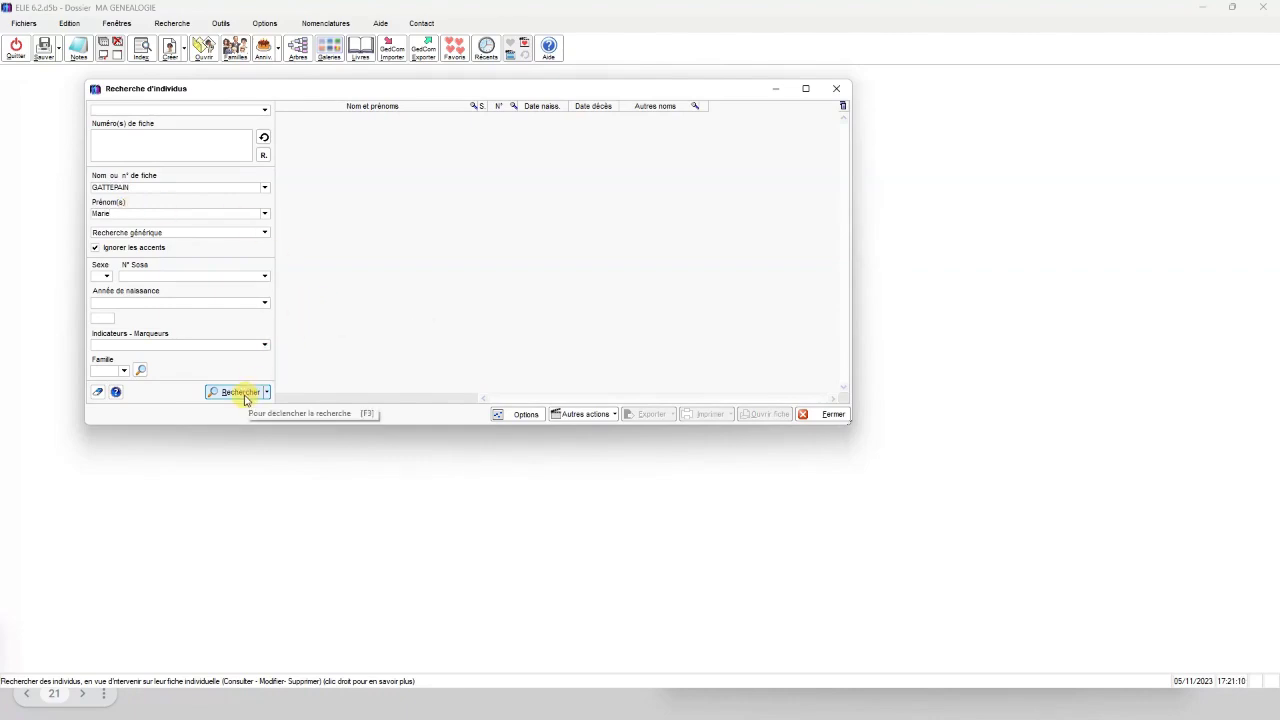
{"action": "left_click", "coordinate": [245, 395]}
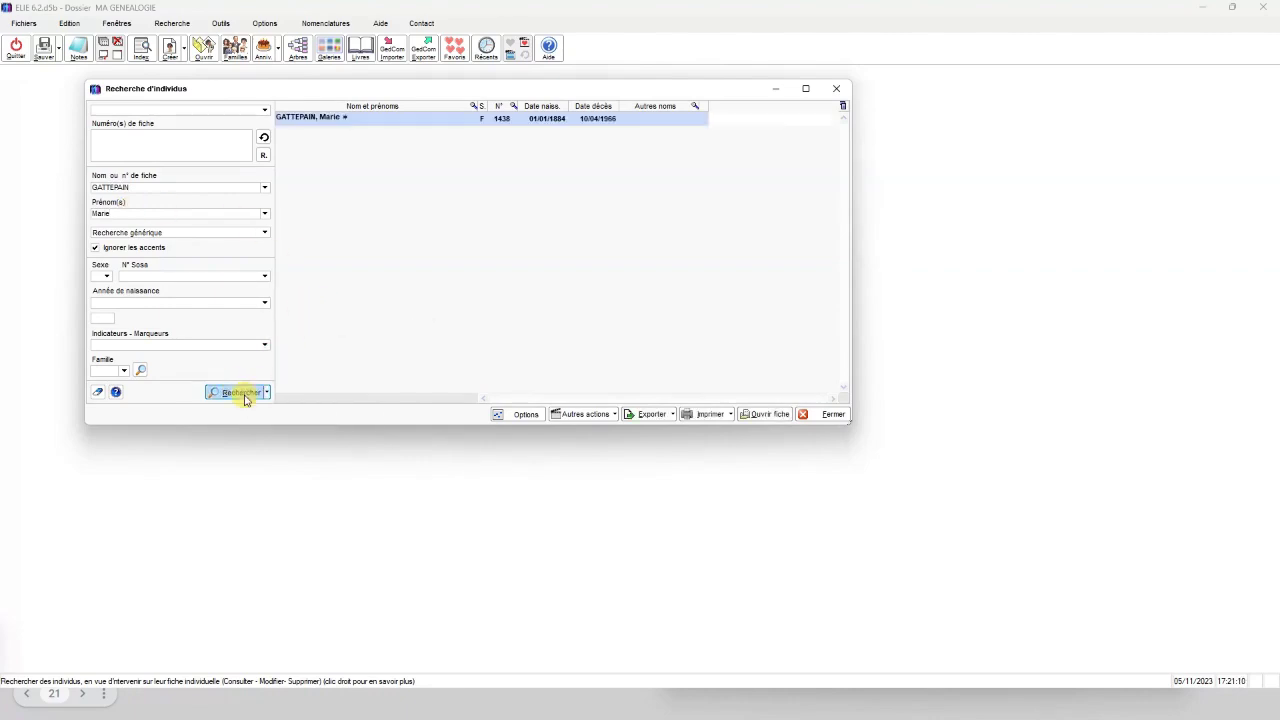
Open record no. 1438 on its events and show the sources of the 1884 Naissance event
{"action": "double_click", "coordinate": [410, 119]}
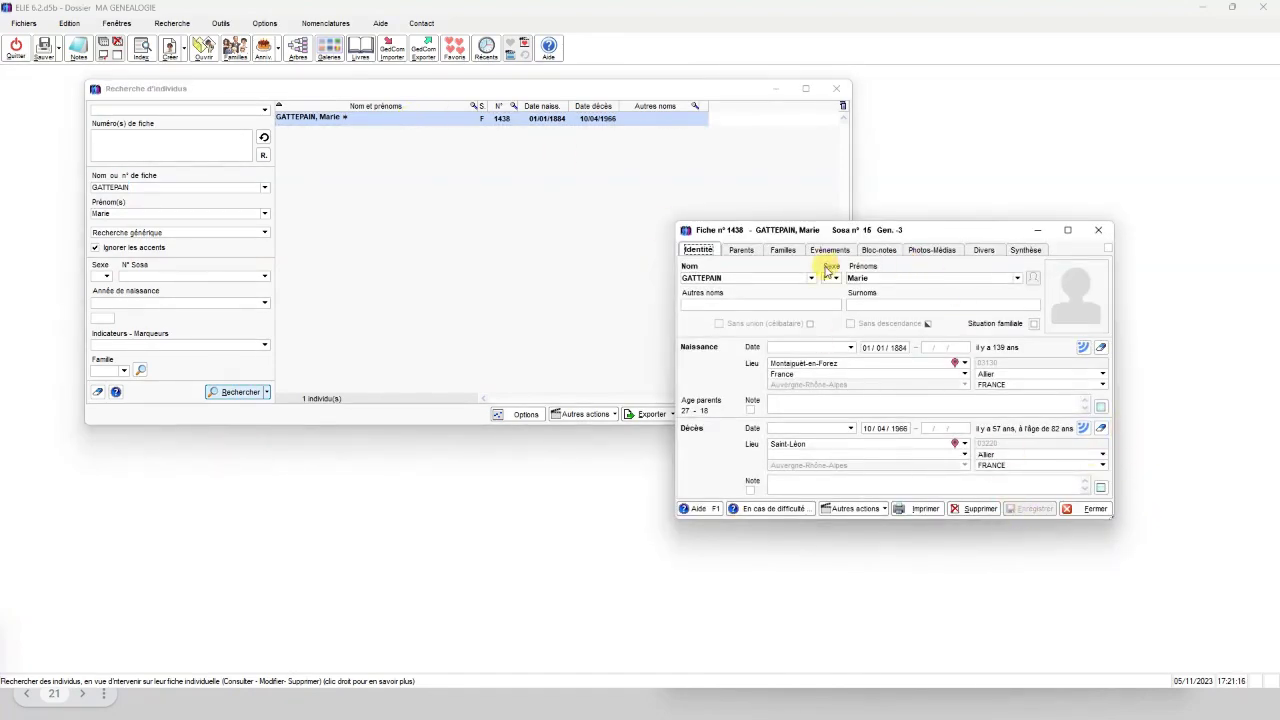
{"action": "left_click", "coordinate": [826, 252]}
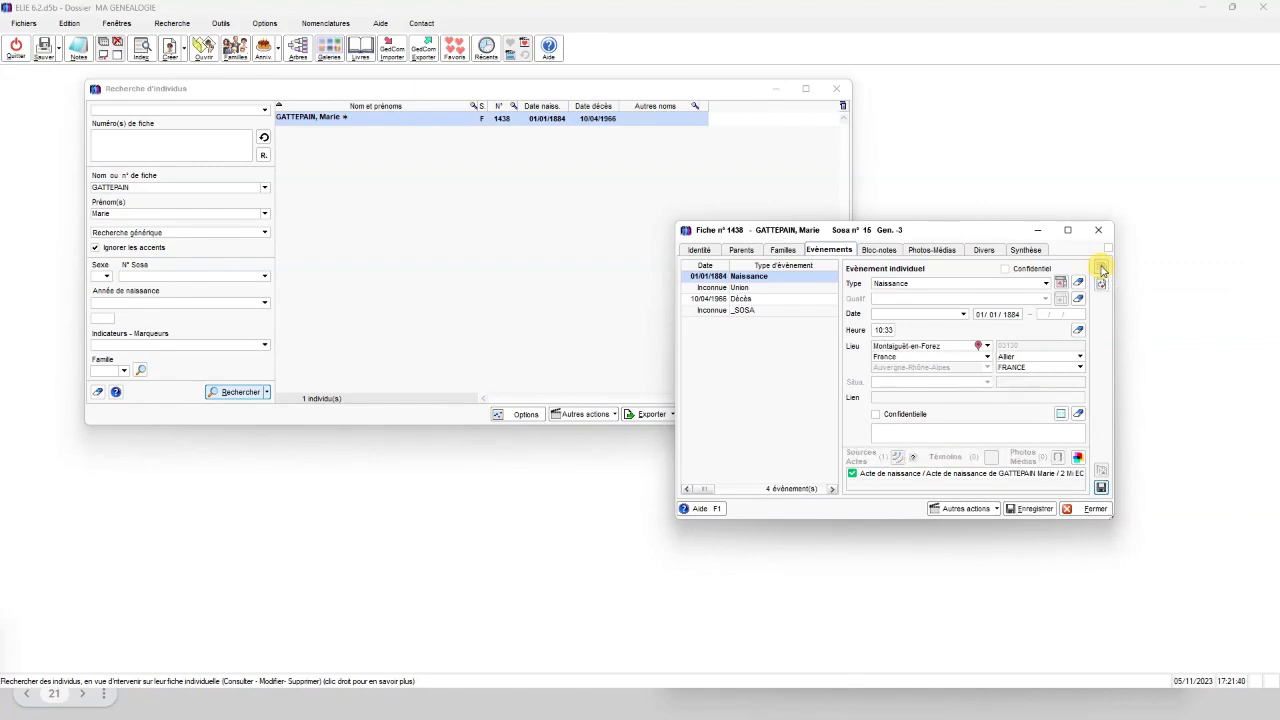
{"action": "left_click", "coordinate": [1101, 268]}
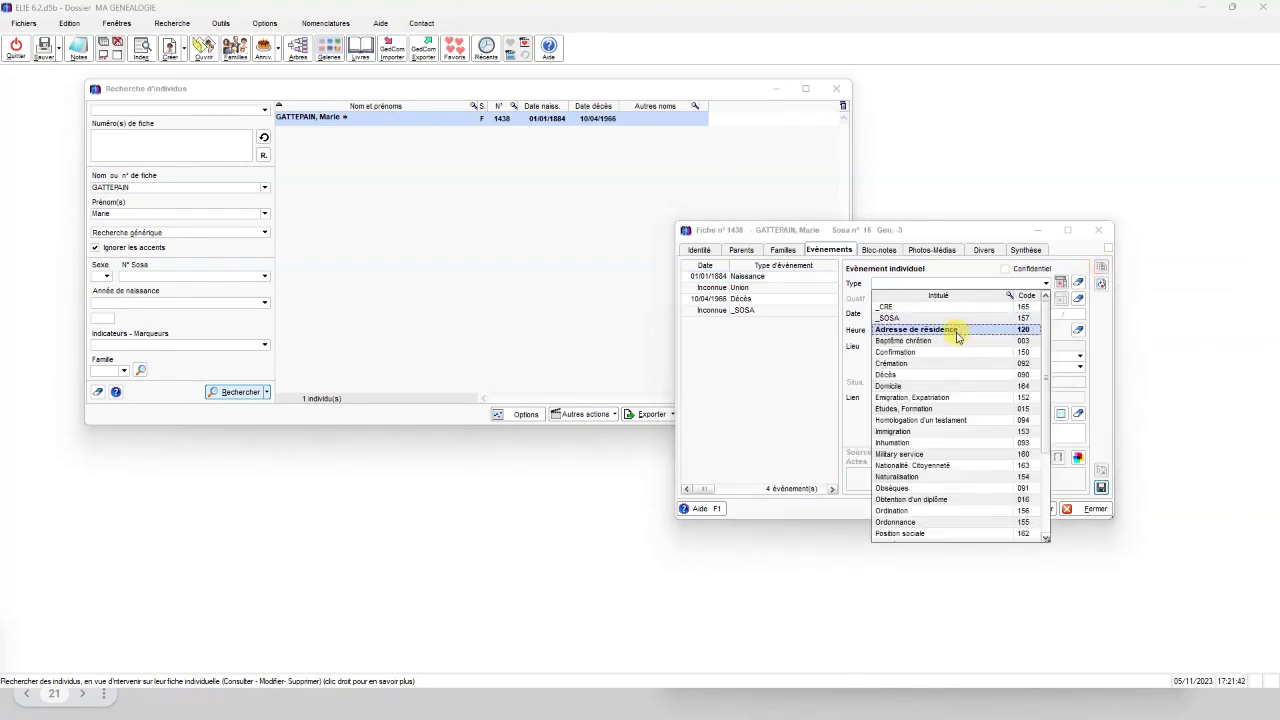
Scroll up and down the event Type list, then close it with no type chosen
{"action": "scroll", "coordinate": [951, 395], "scroll_direction": "down", "scroll_amount": 3}
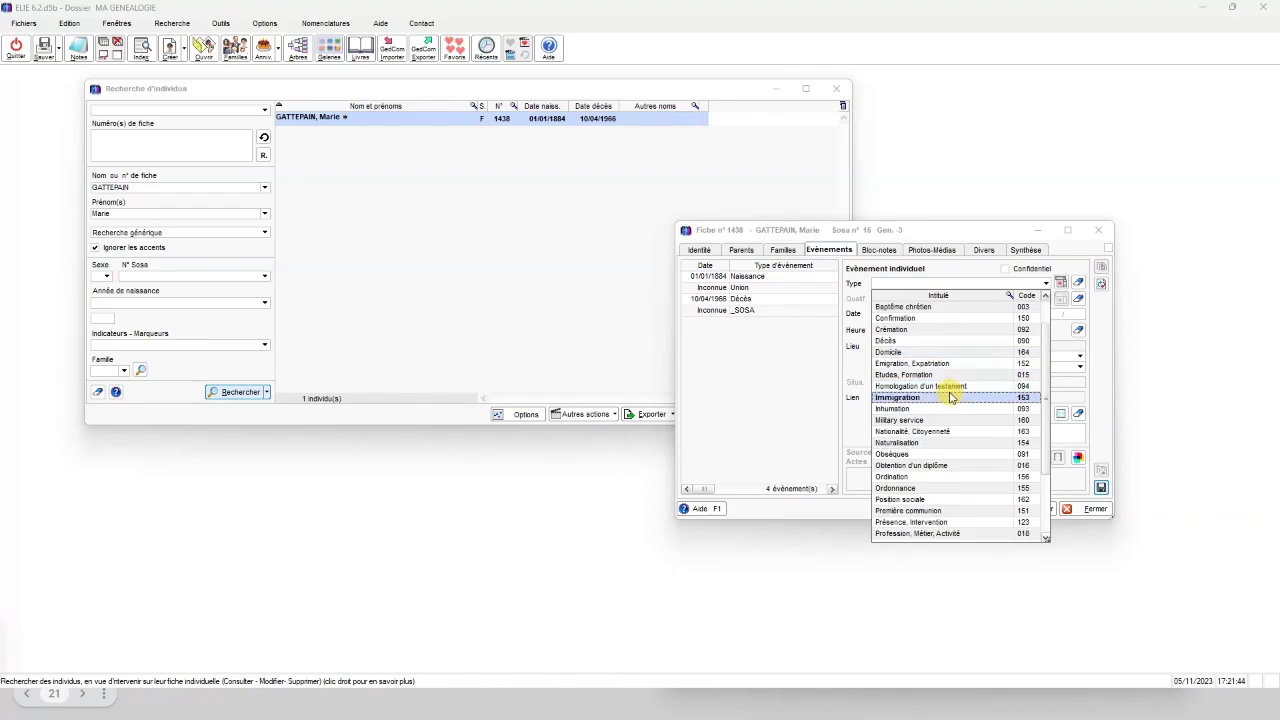
{"action": "scroll", "coordinate": [951, 399], "scroll_direction": "down", "scroll_amount": 1}
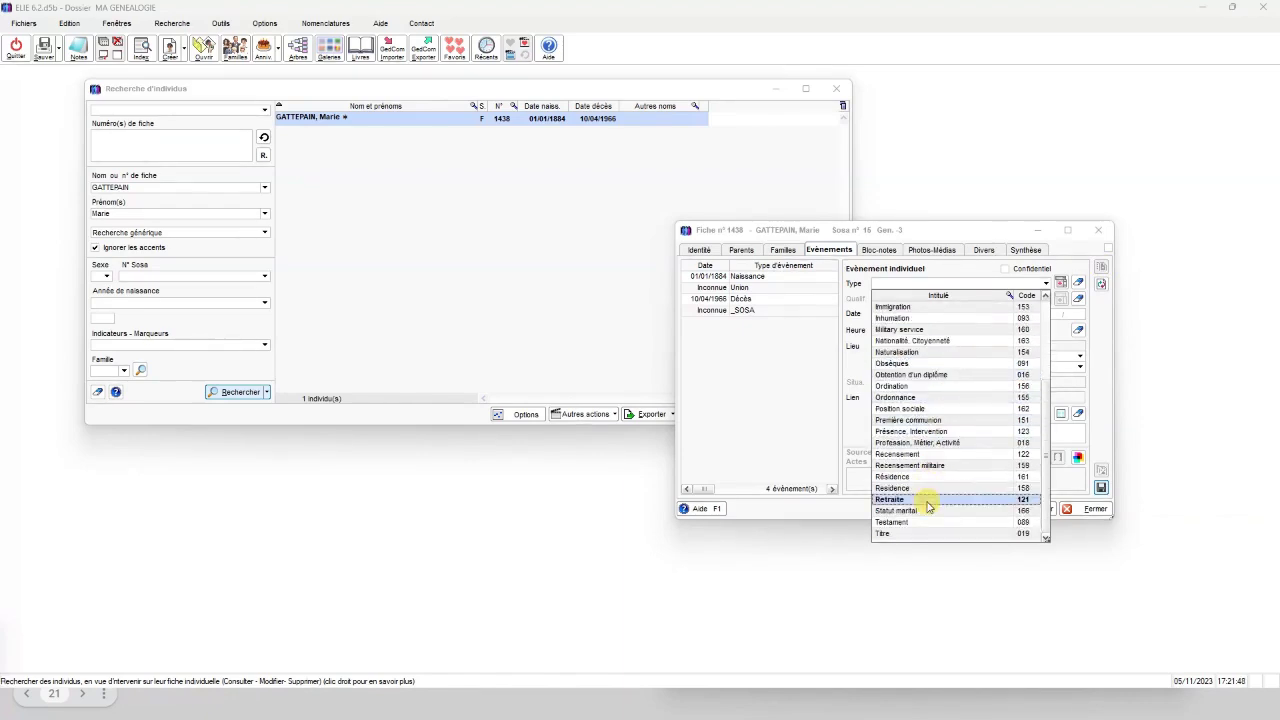
{"action": "scroll", "coordinate": [927, 440], "scroll_direction": "up", "scroll_amount": 2}
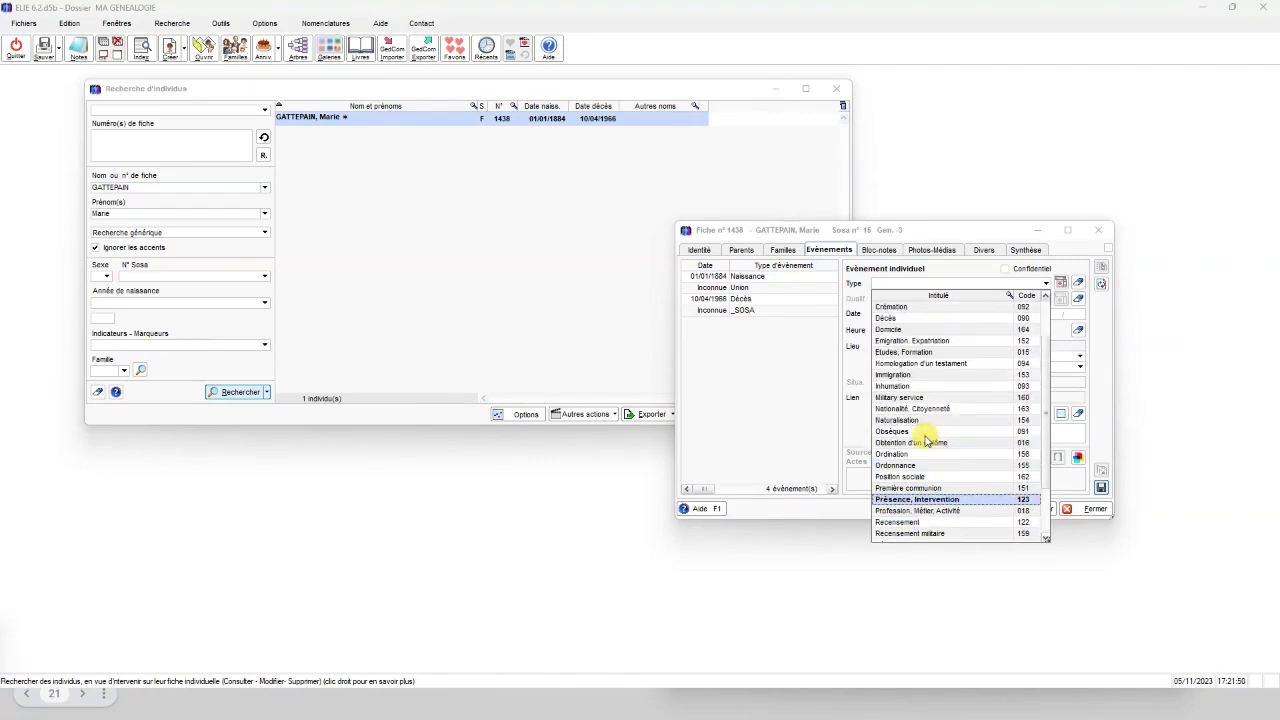
{"action": "scroll", "coordinate": [927, 440], "scroll_direction": "up", "scroll_amount": 2}
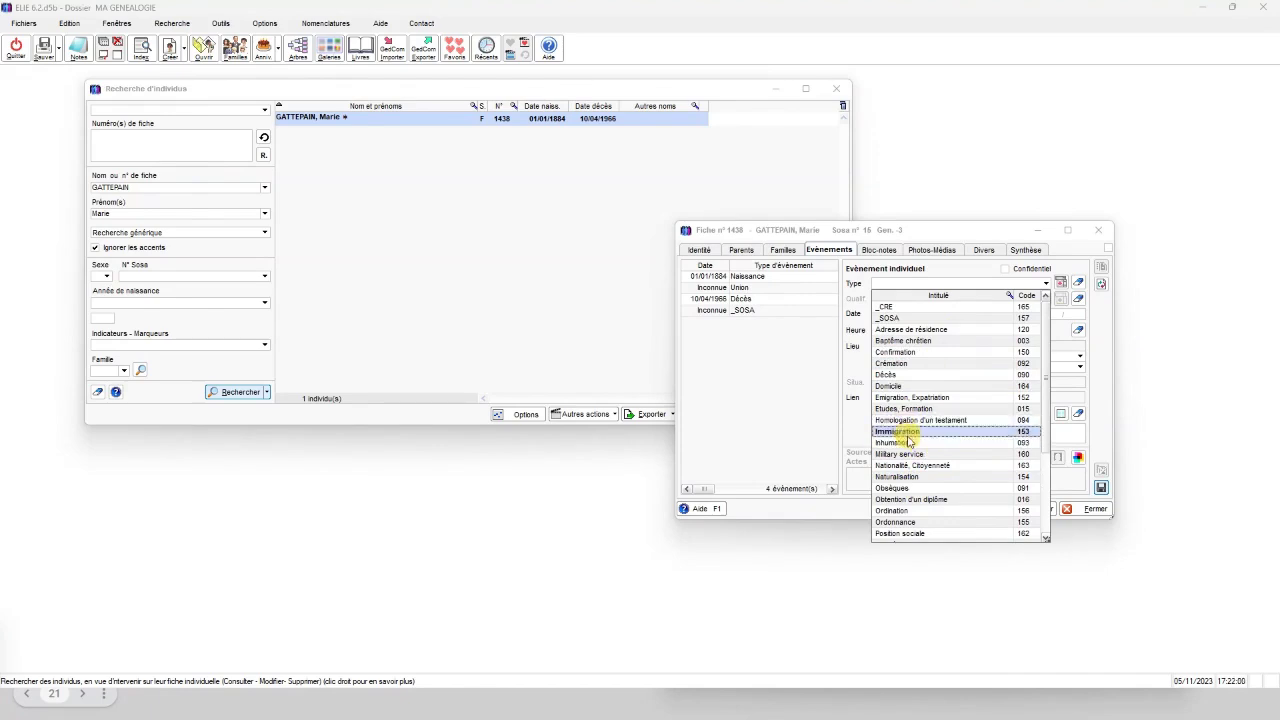
{"action": "scroll", "coordinate": [940, 425], "scroll_direction": "down", "scroll_amount": 2}
{"action": "scroll", "coordinate": [940, 425], "scroll_direction": "up", "scroll_amount": 2}
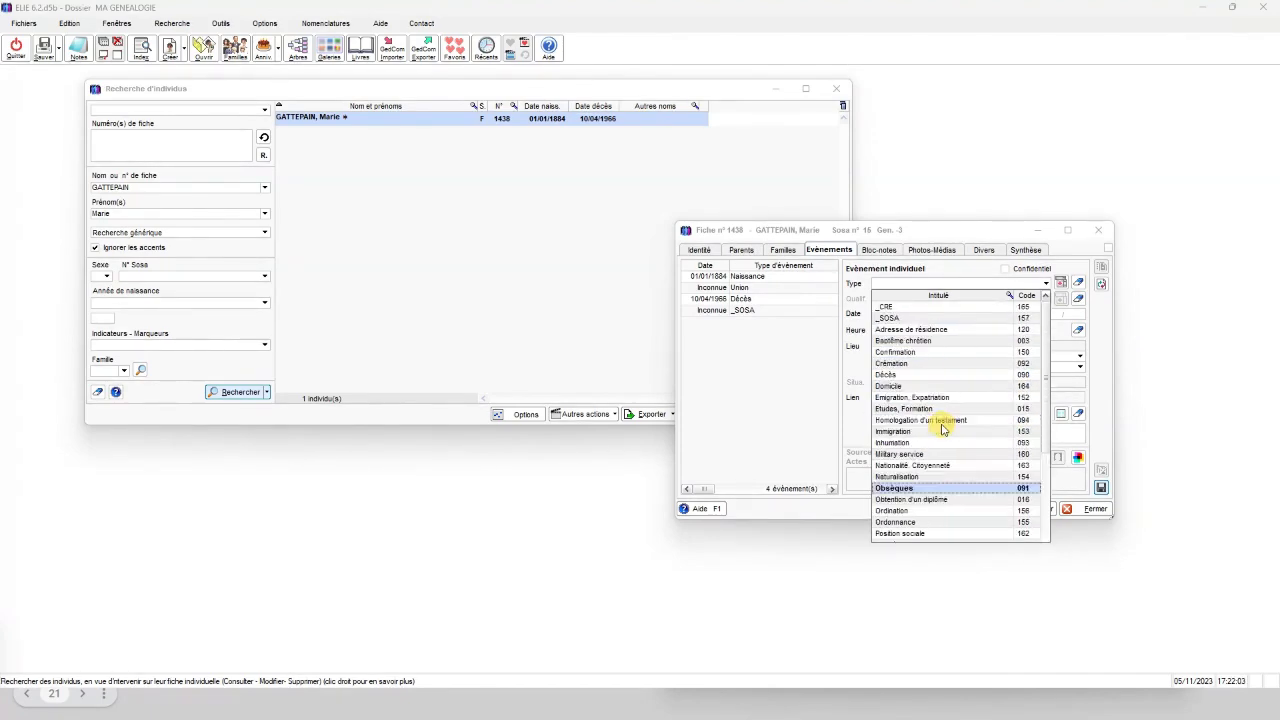
{"action": "left_click", "coordinate": [948, 287]}
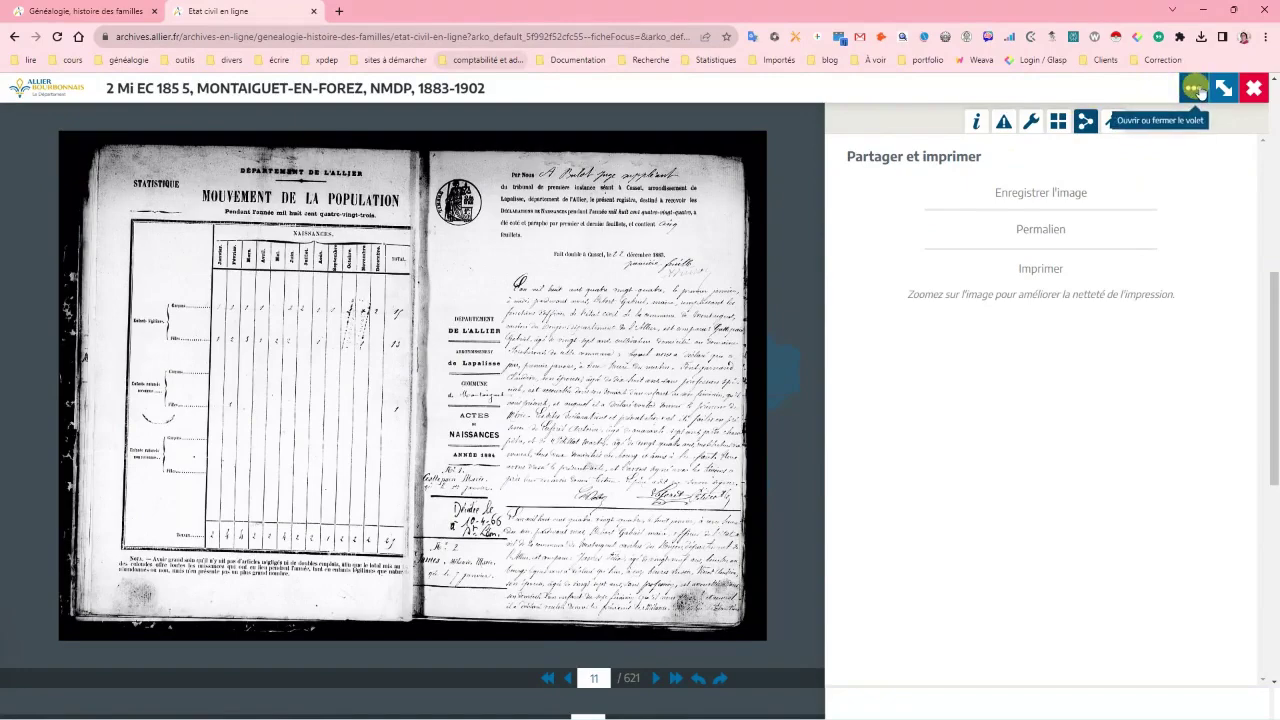
Reopen the Partager et imprimer panel and copy the Permalien of register view 11
{"action": "left_click", "coordinate": [1197, 89]}
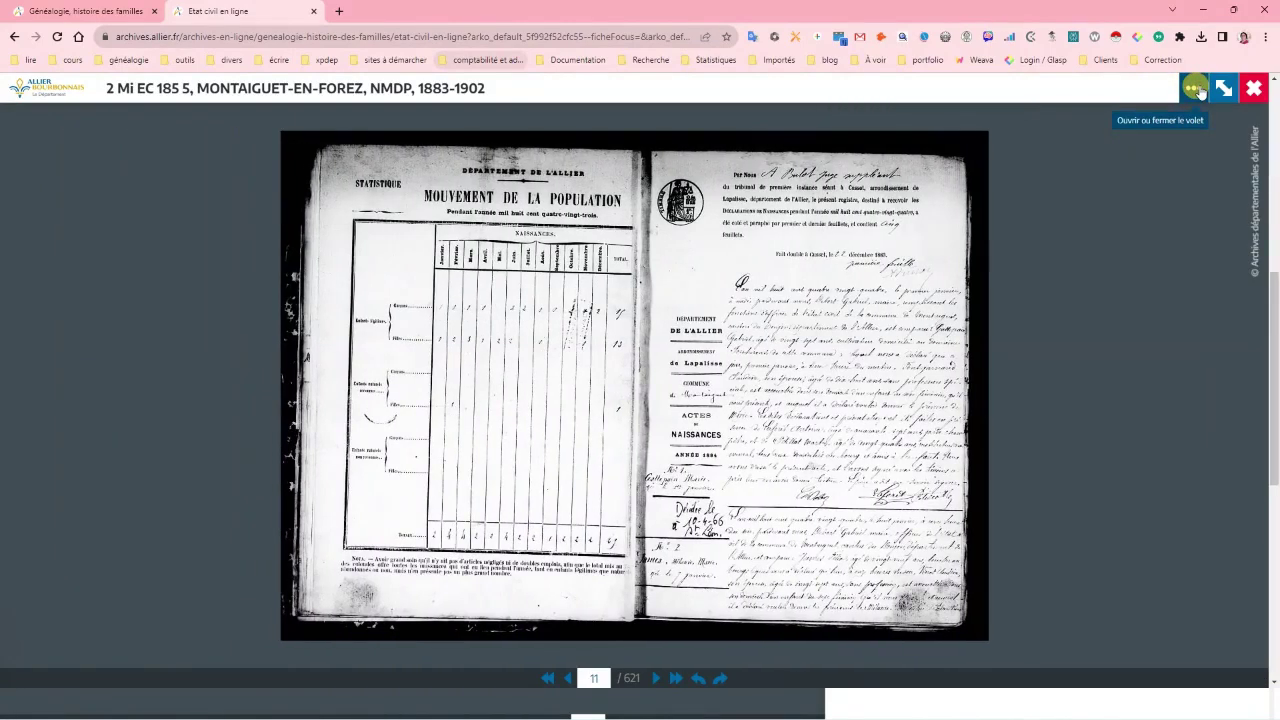
{"action": "left_click", "coordinate": [1197, 89]}
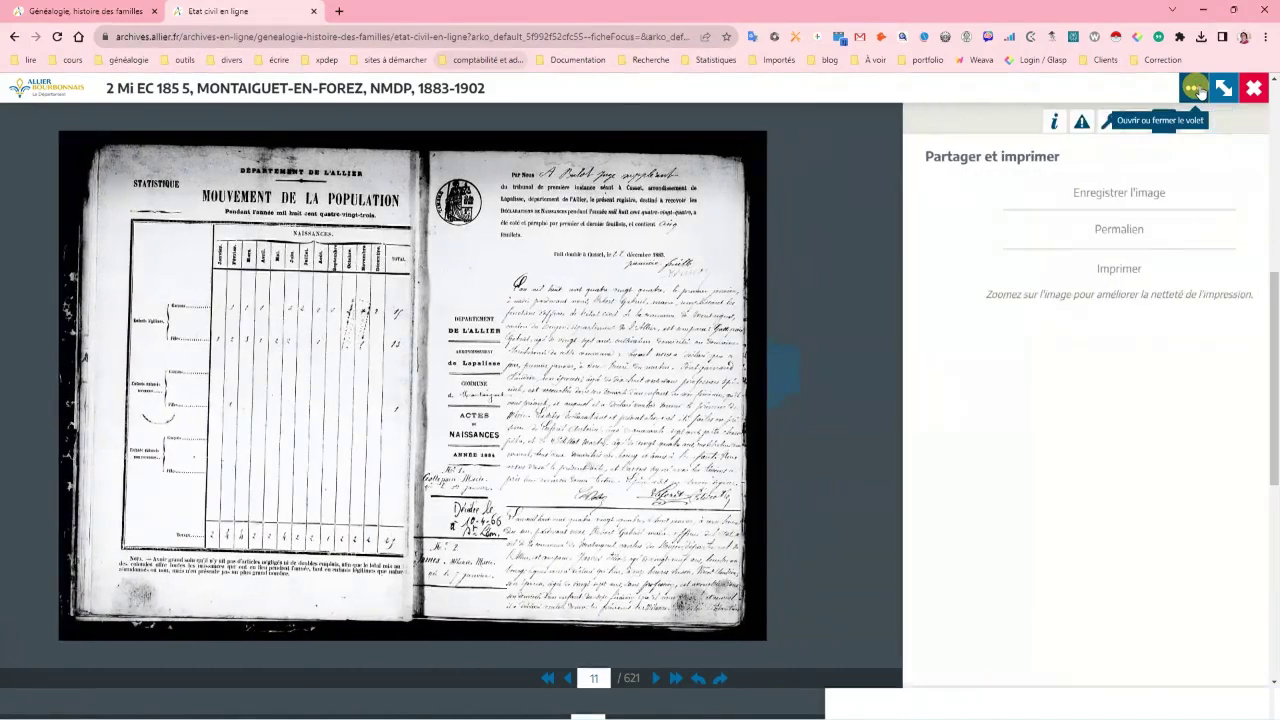
{"action": "left_click", "coordinate": [1021, 231]}
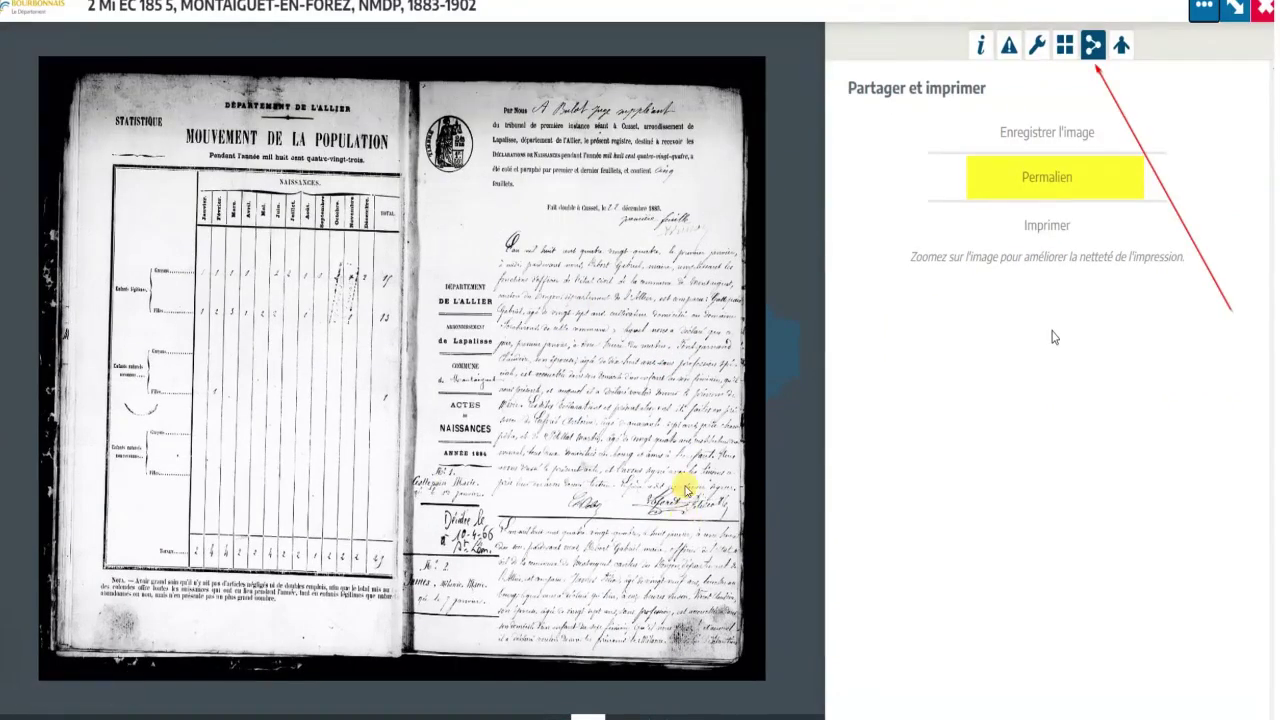
{"action": "left_click", "coordinate": [1047, 177]}
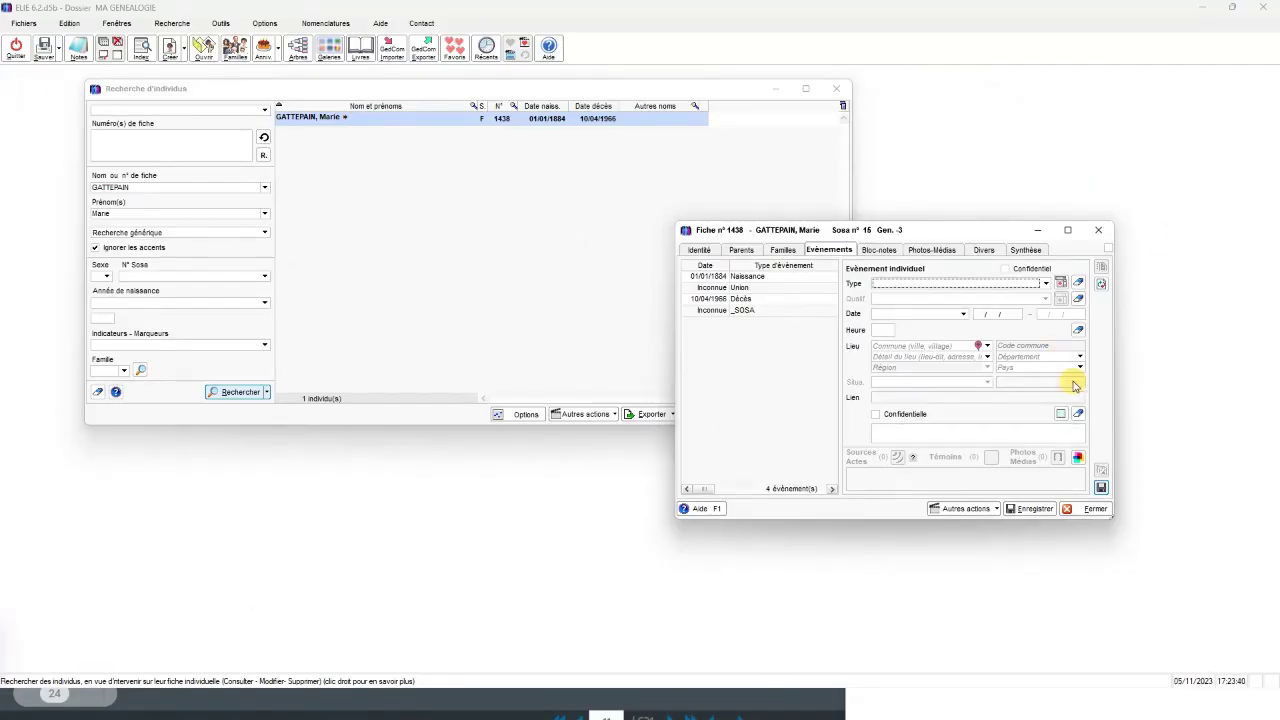
Close record no. 1438, clearing the Saisie obligatoire error and cancelling the blank event, then select the person
{"action": "left_click", "coordinate": [1096, 509]}
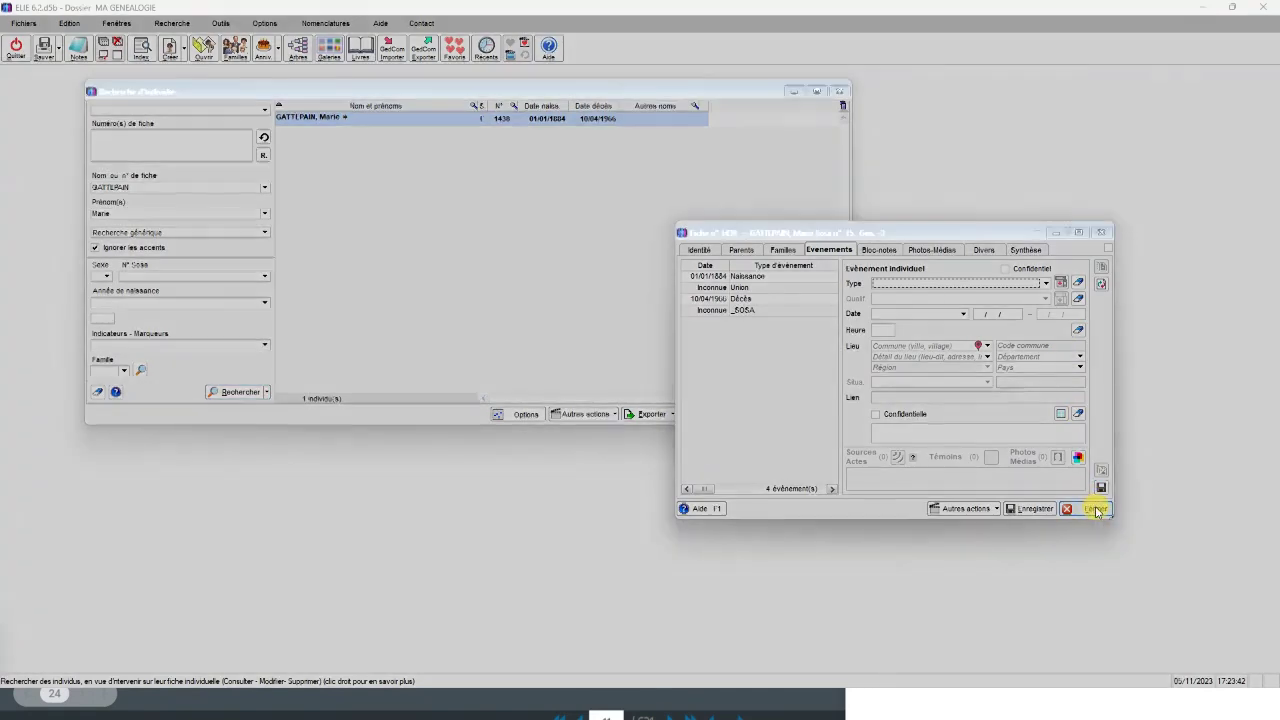
{"action": "left_click", "coordinate": [896, 414]}
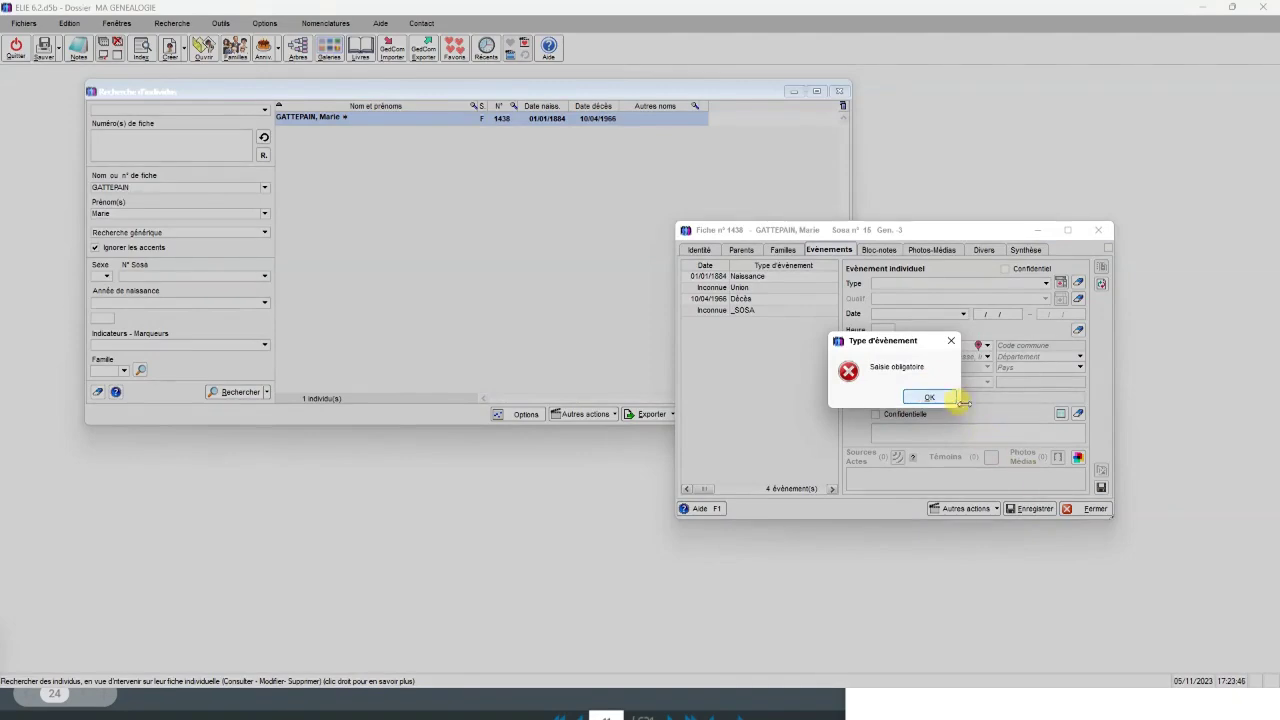
{"action": "left_click", "coordinate": [929, 397]}
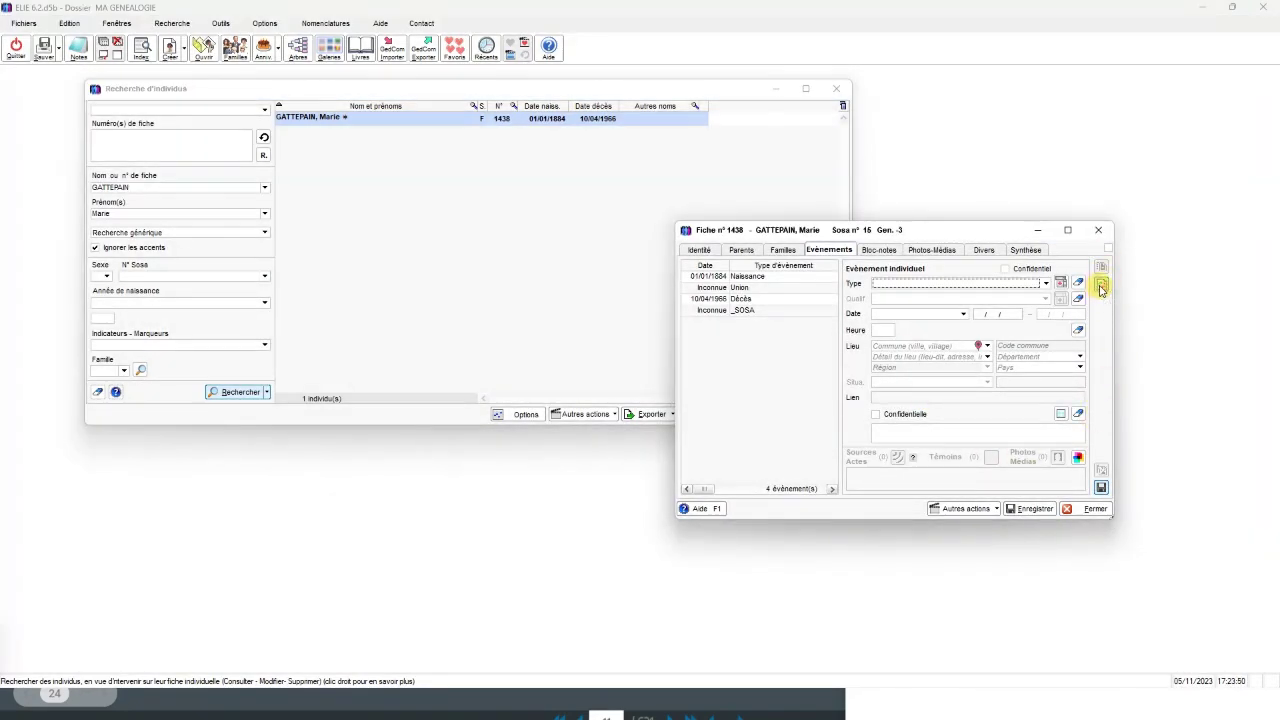
{"action": "left_click", "coordinate": [1101, 287]}
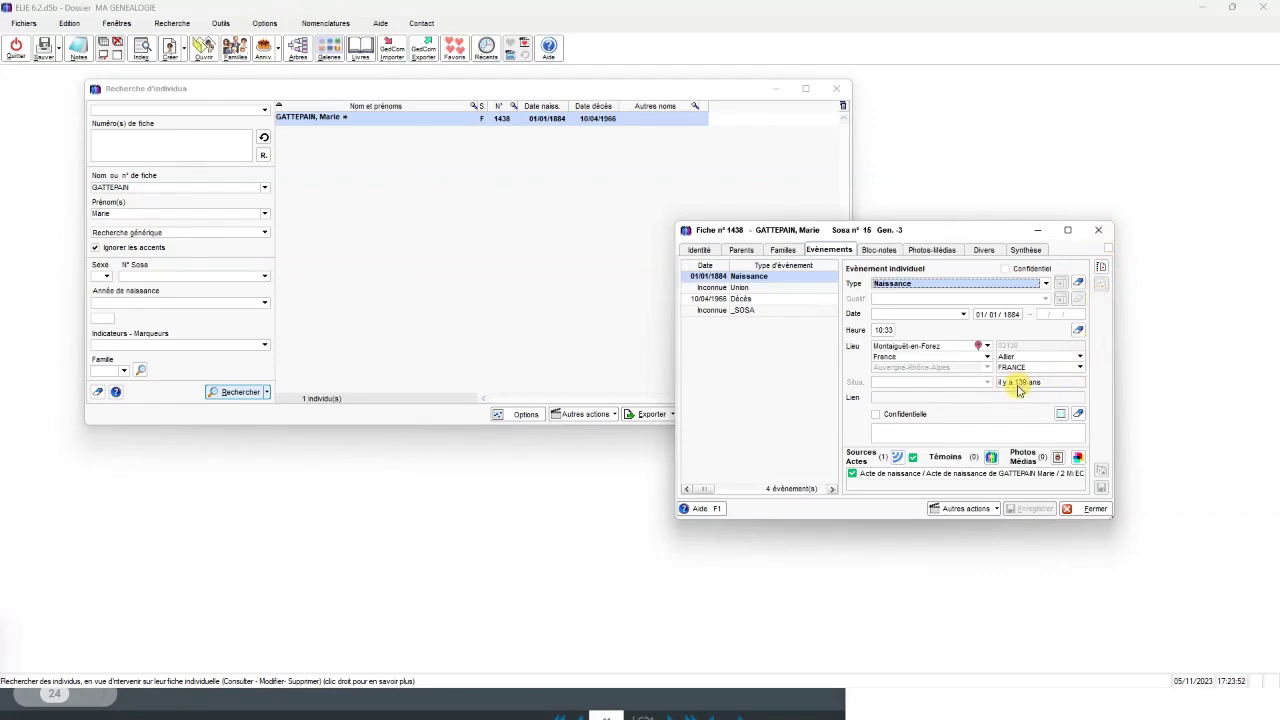
{"action": "left_click", "coordinate": [1080, 514]}
{"action": "left_click", "coordinate": [421, 118]}
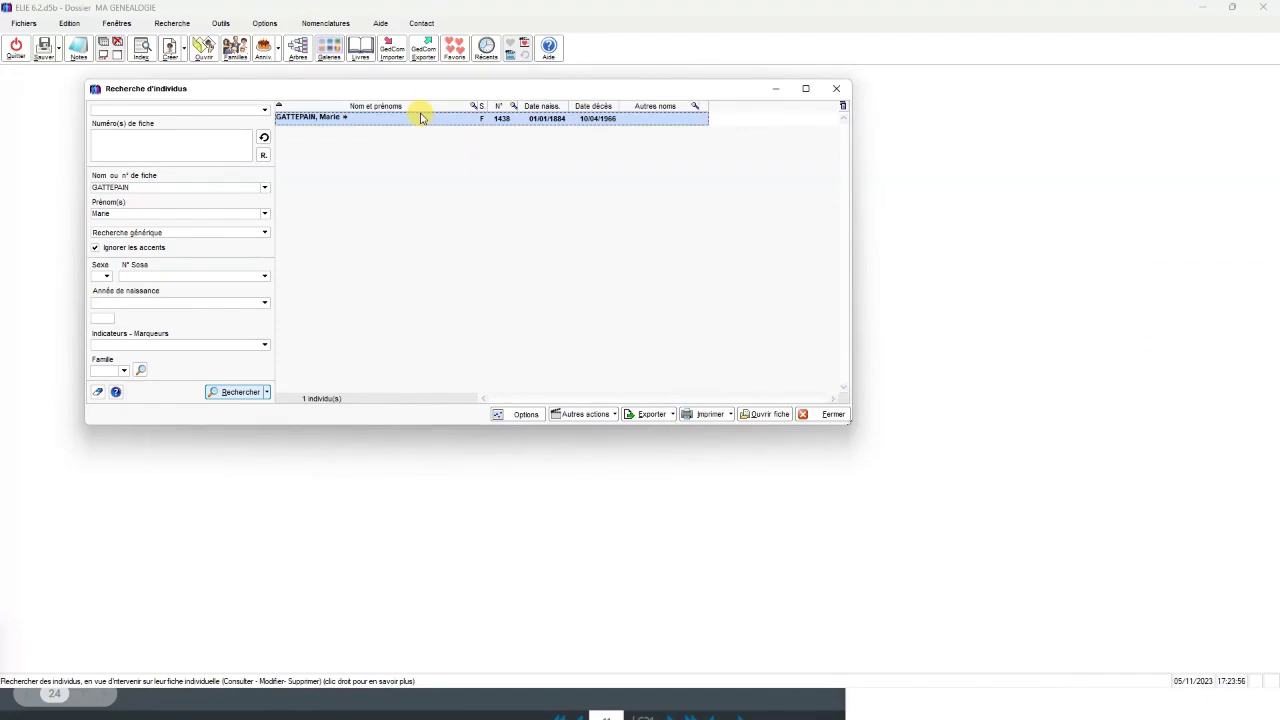
Reopen the Naissance event's sources for record no. 1438 and follow the saved permalink online
{"action": "double_click", "coordinate": [421, 118]}
{"action": "left_click", "coordinate": [827, 250]}
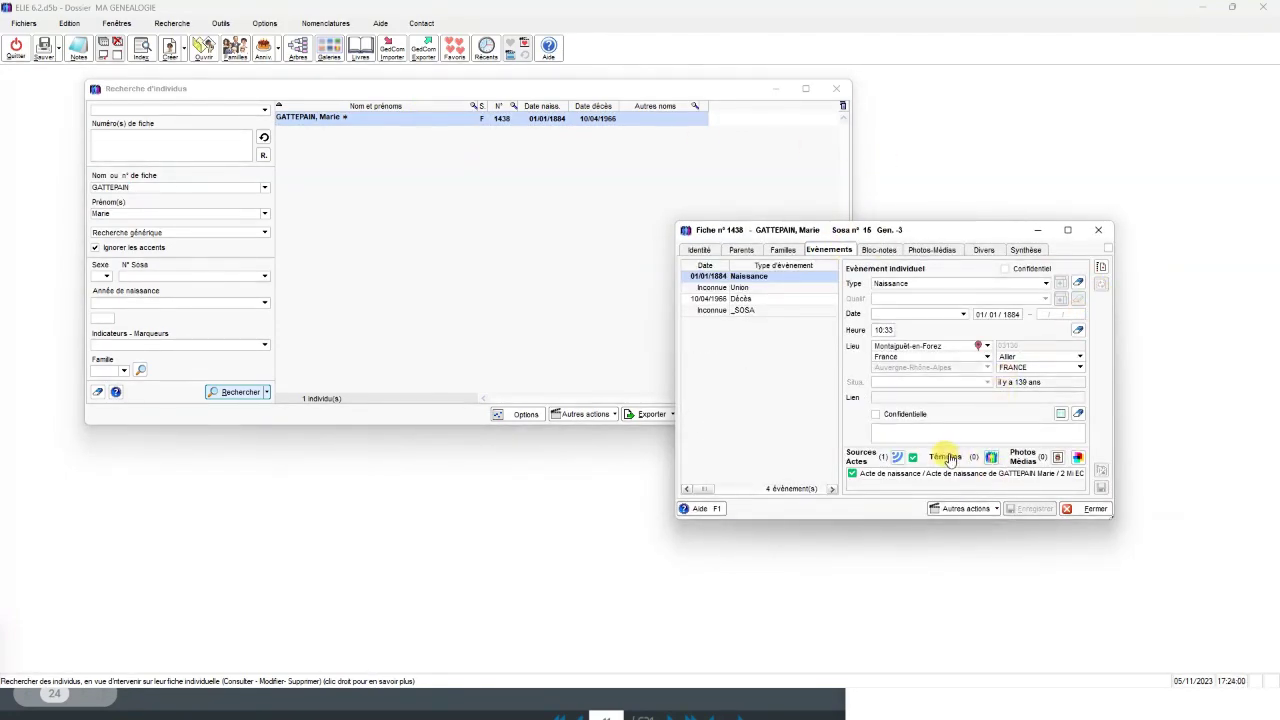
{"action": "left_click", "coordinate": [858, 458]}
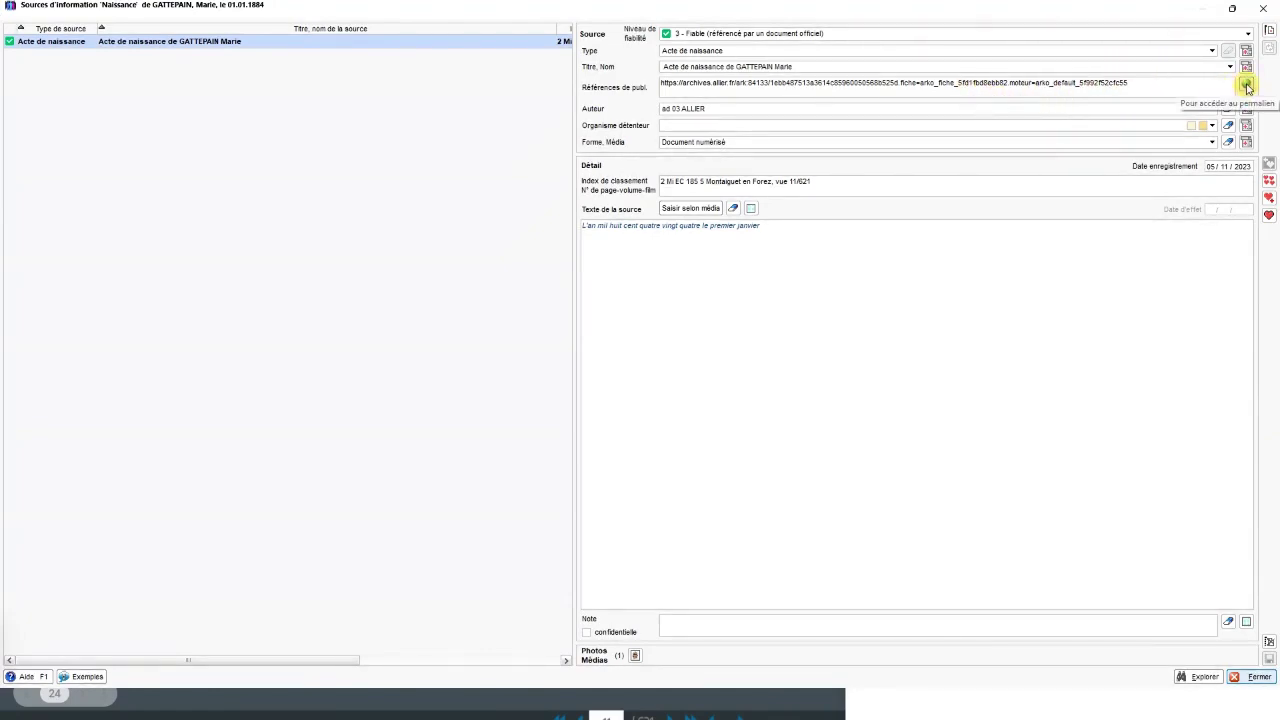
{"action": "left_click", "coordinate": [1247, 87]}
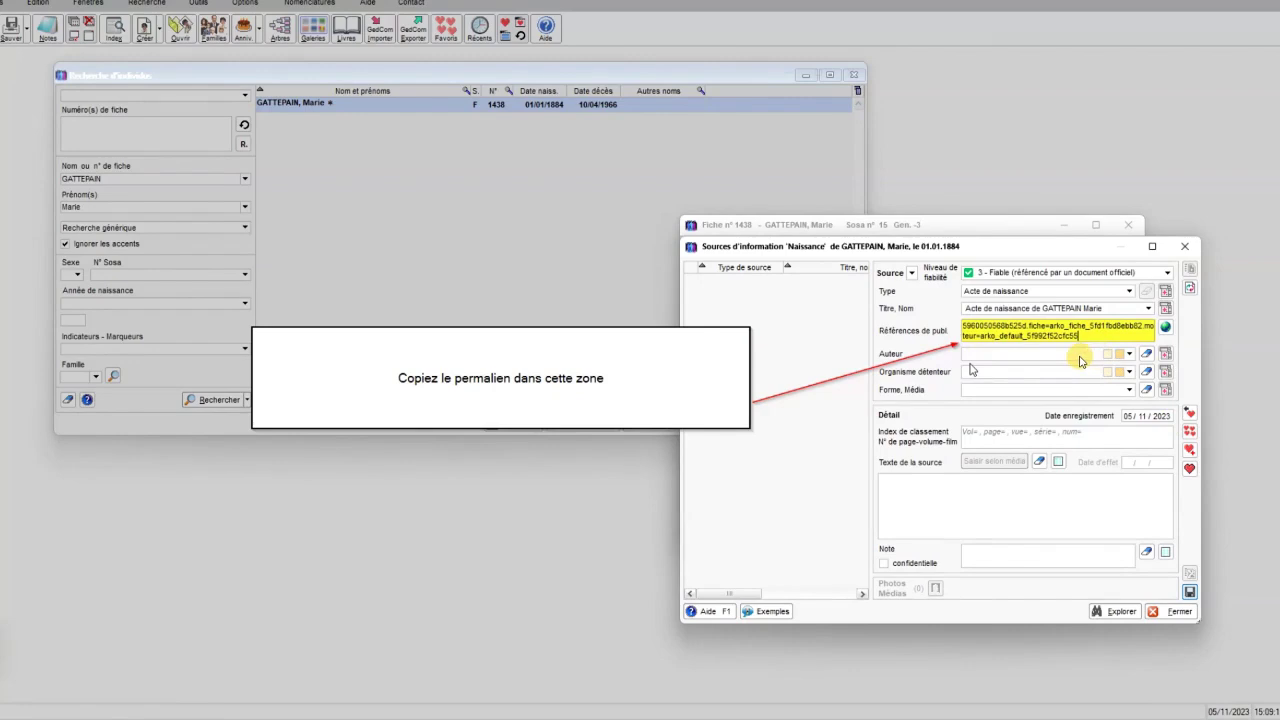
Set ad 03 ALLIER as the birth source's author, then bring up its Photos Médias window
{"action": "left_click", "coordinate": [1076, 356]}
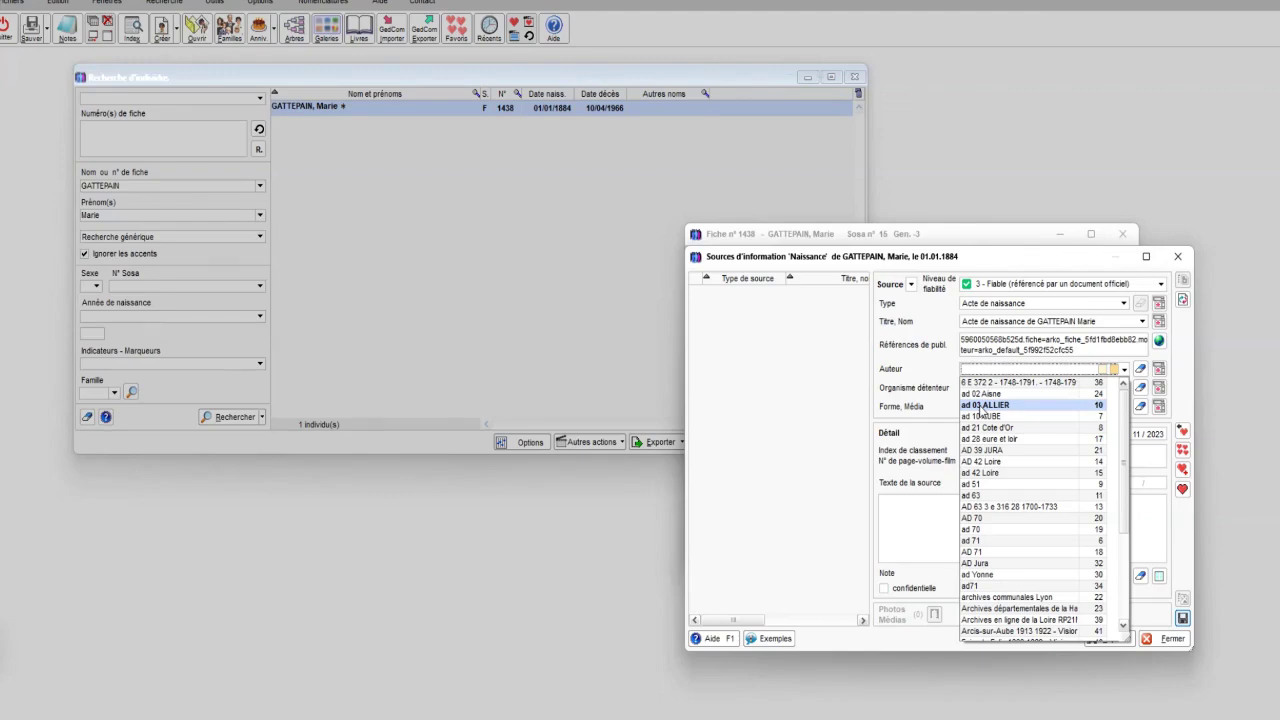
{"action": "left_click", "coordinate": [986, 405]}
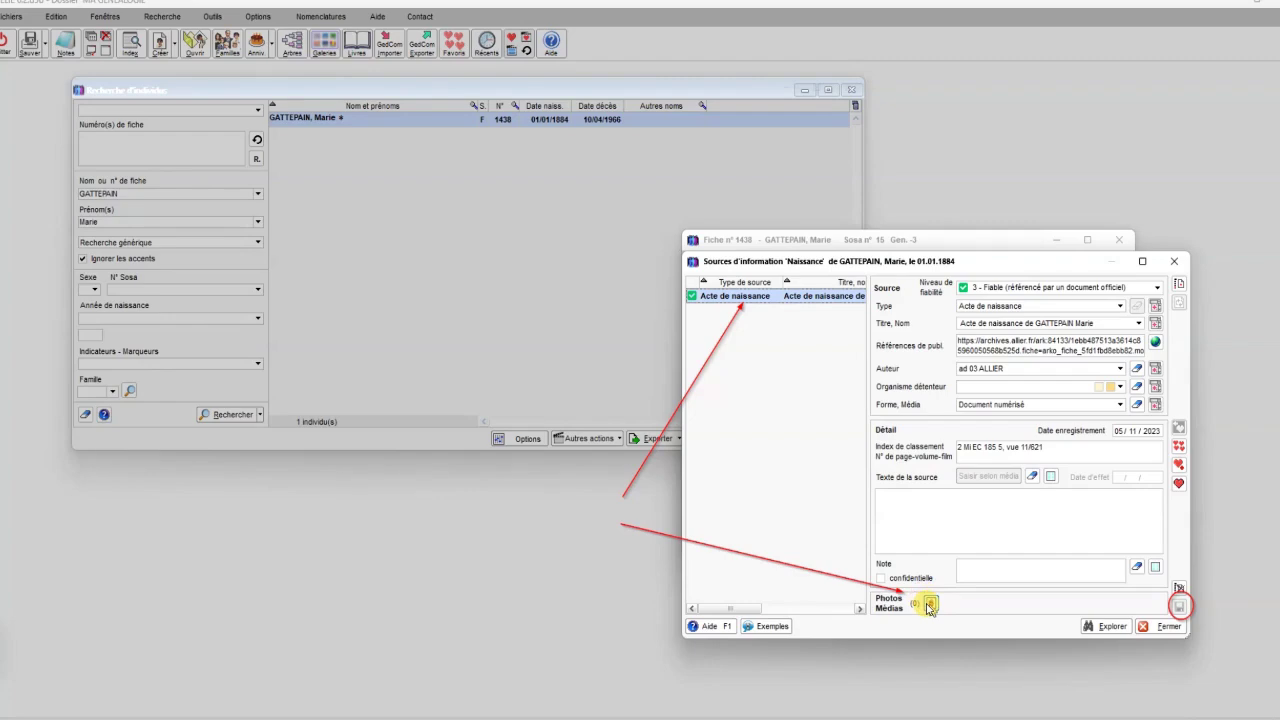
{"action": "left_click", "coordinate": [929, 604]}
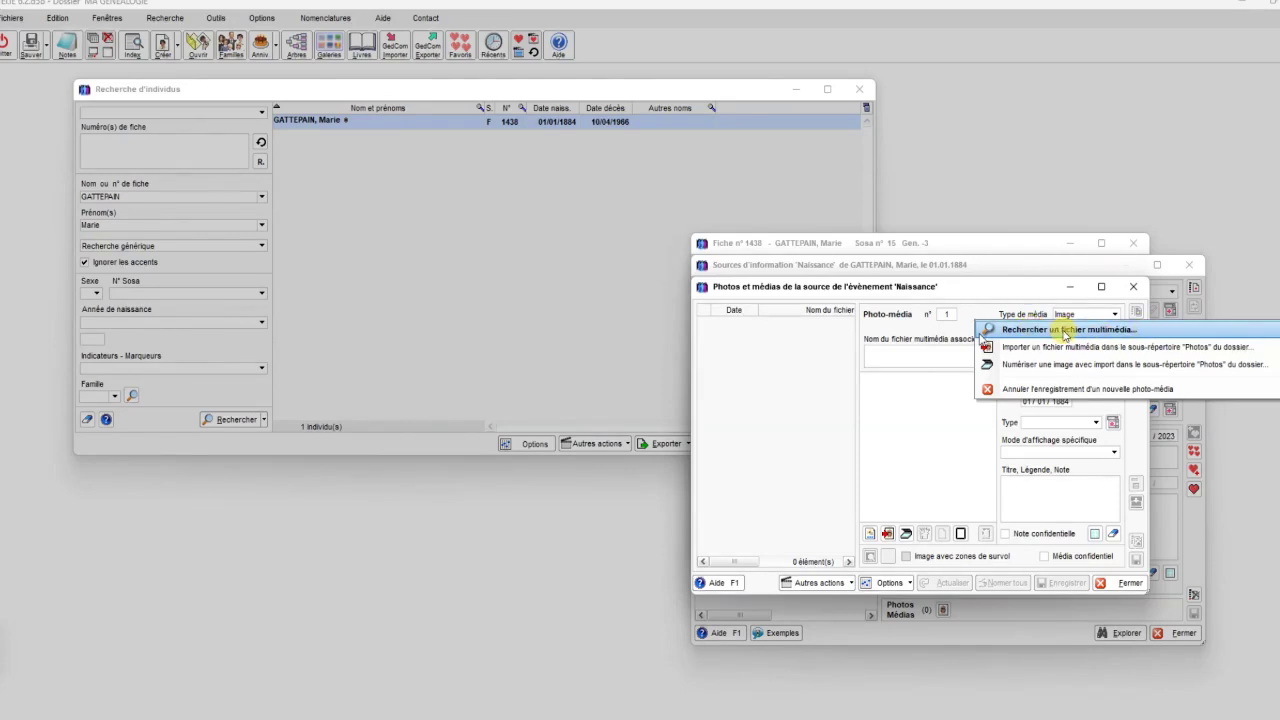
Attach the scanned 1884 birth-act JPG file to the source's media
{"action": "left_click", "coordinate": [1063, 329]}
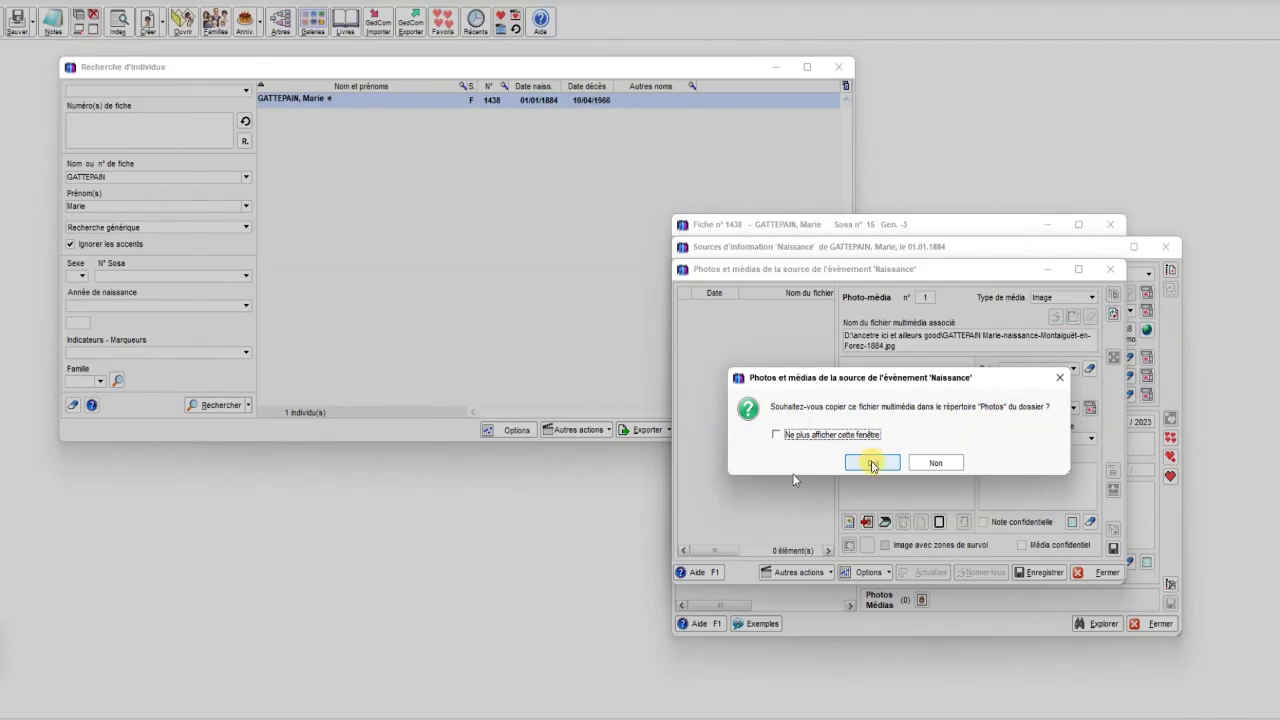
Copy the birth-act scan into the Photos folder and save the photo-media entry
{"action": "left_click", "coordinate": [871, 463]}
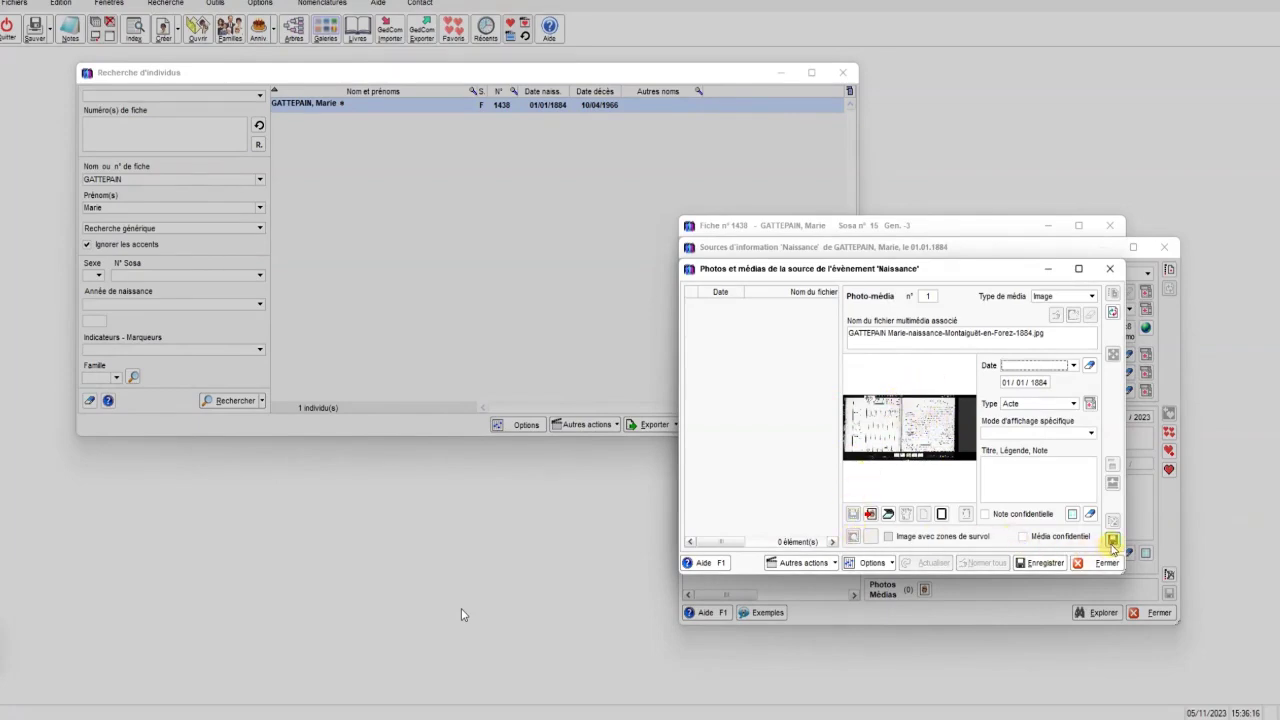
{"action": "left_click", "coordinate": [1112, 541]}
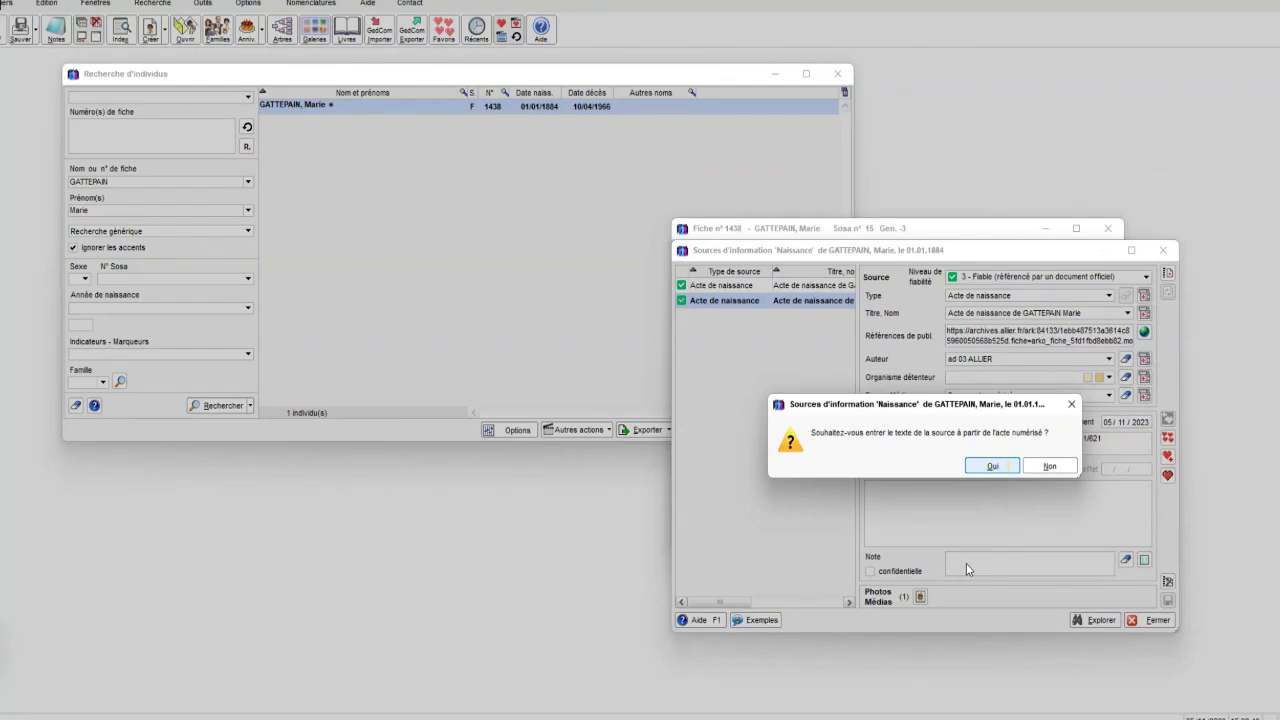
Transcribe the opening 'L'an mil huit cent quatre vingt quatre le premier janvier', then reopen the birth sources
{"action": "left_click", "coordinate": [991, 467]}
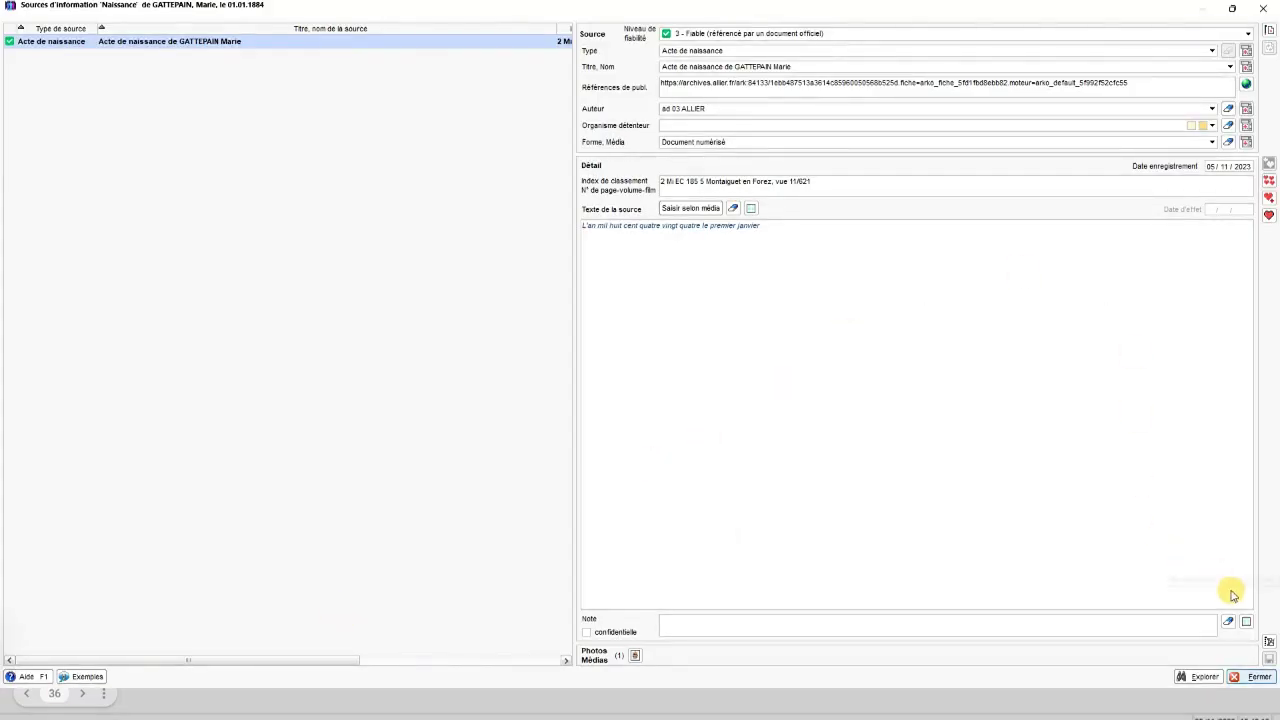
{"action": "left_click", "coordinate": [1250, 676]}
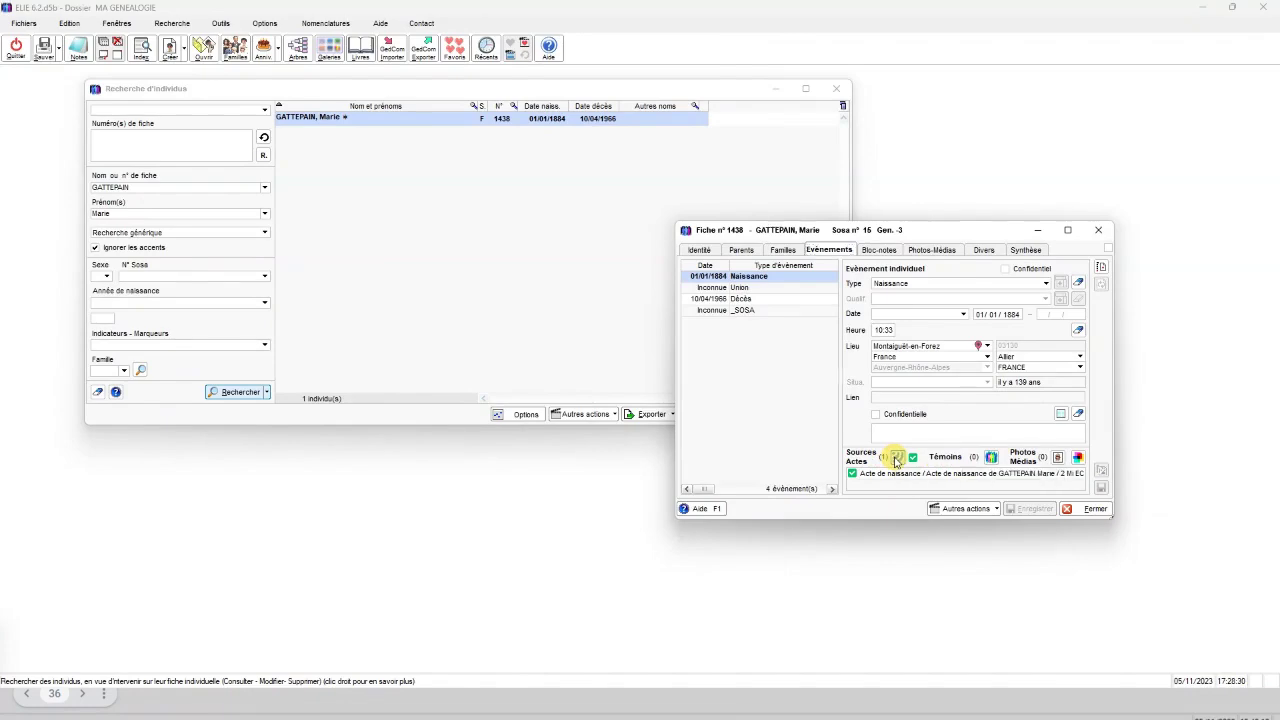
{"action": "left_click", "coordinate": [897, 458]}
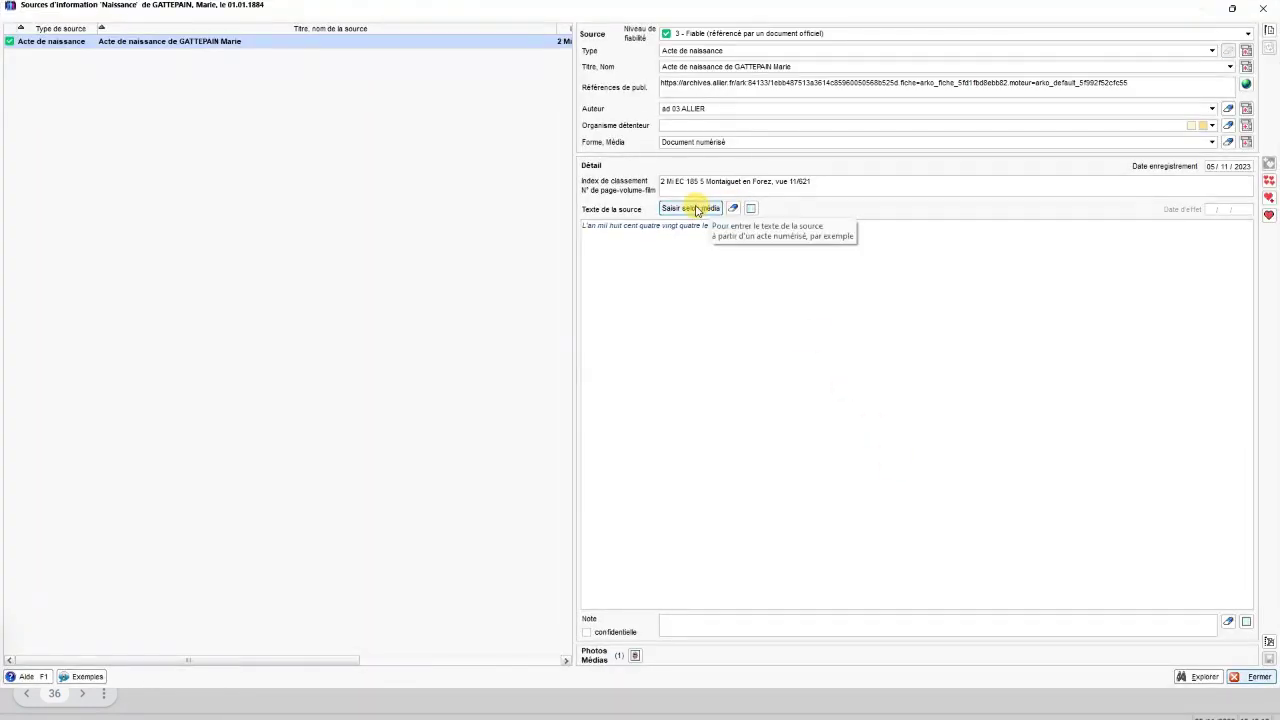
Use 'Saisir selon média' and enlarge the scan viewer above the left-aligned source-text editor
{"action": "left_click", "coordinate": [694, 208]}
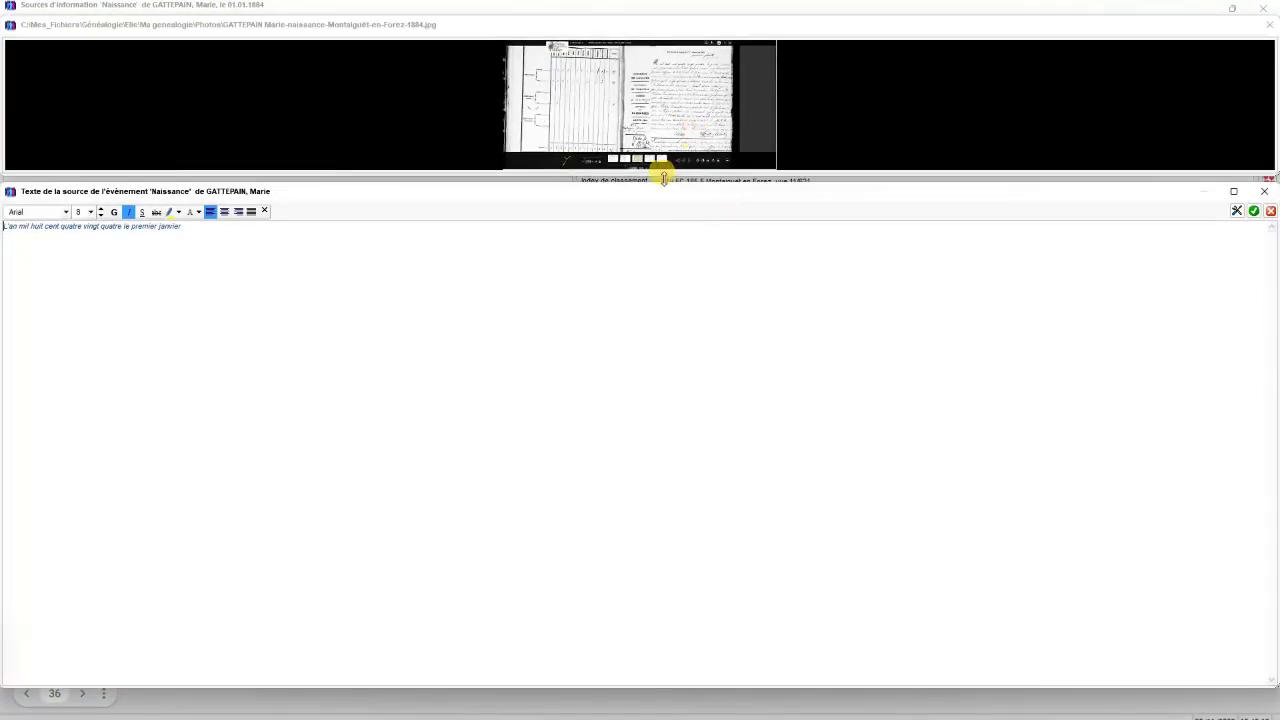
{"action": "left_click_drag", "start_coordinate": [662, 177], "coordinate": [691, 131]}
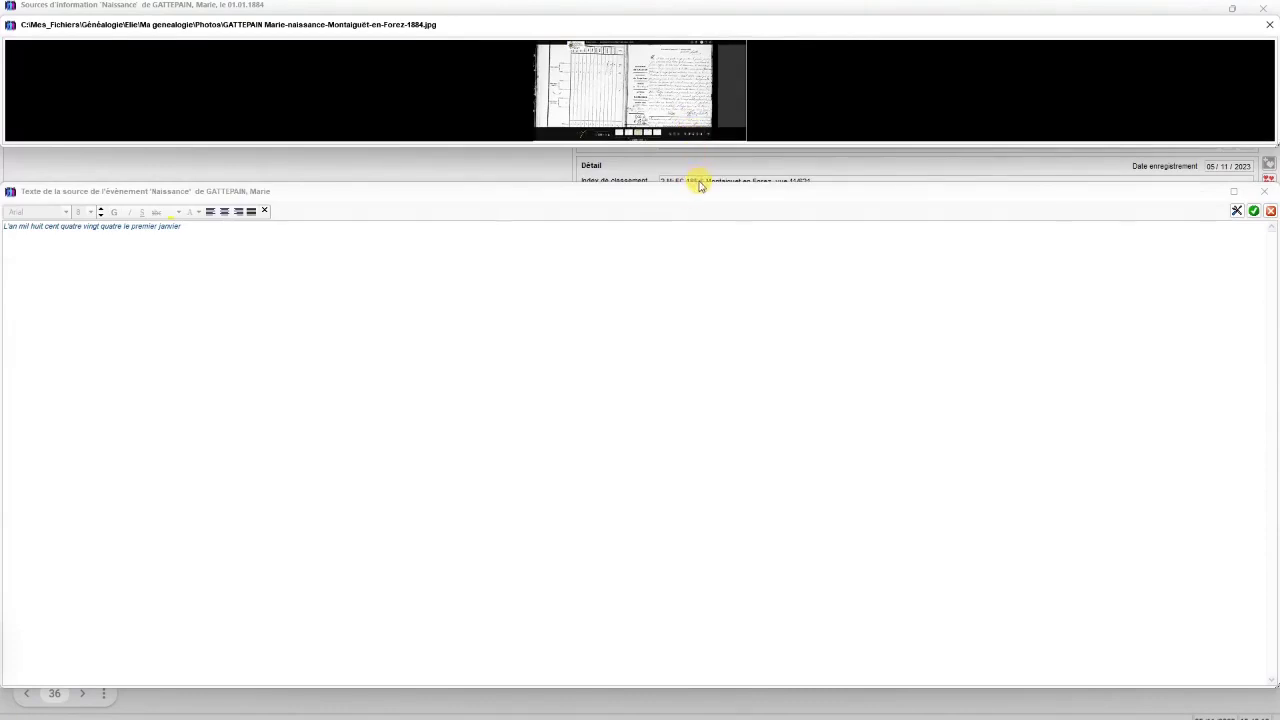
{"action": "left_click_drag", "start_coordinate": [694, 180], "coordinate": [651, 494]}
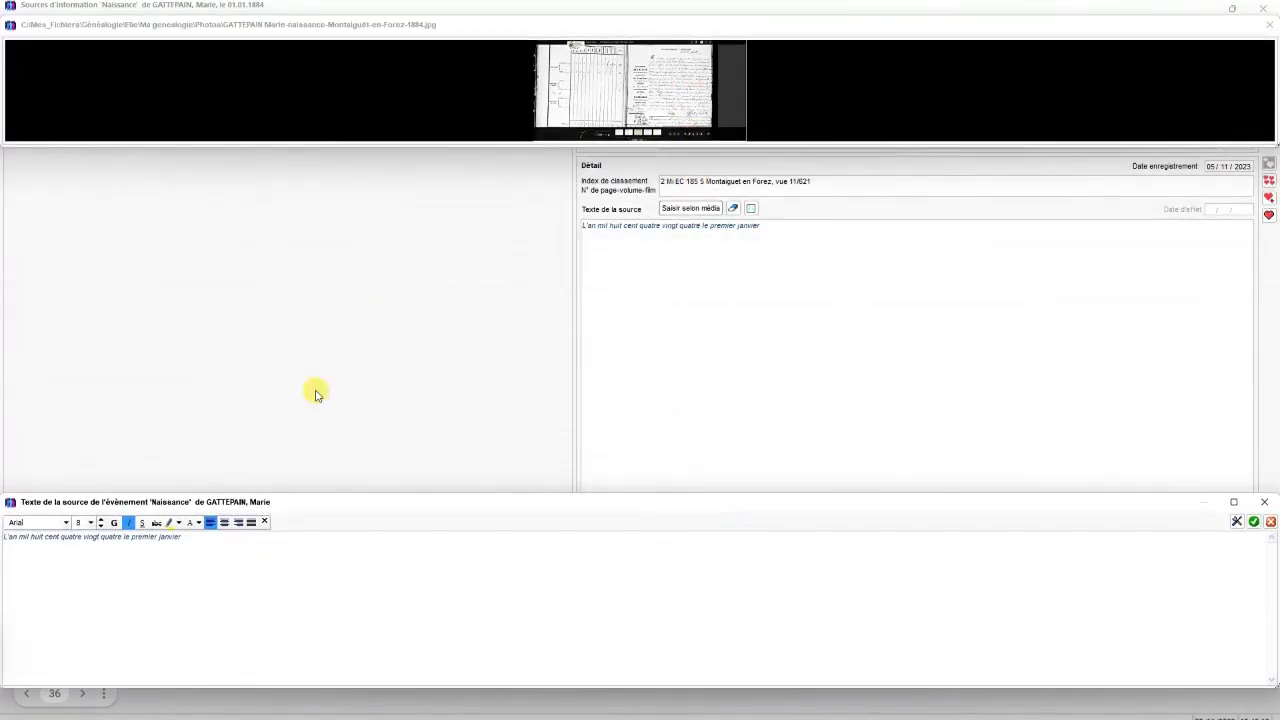
{"action": "left_click", "coordinate": [210, 524]}
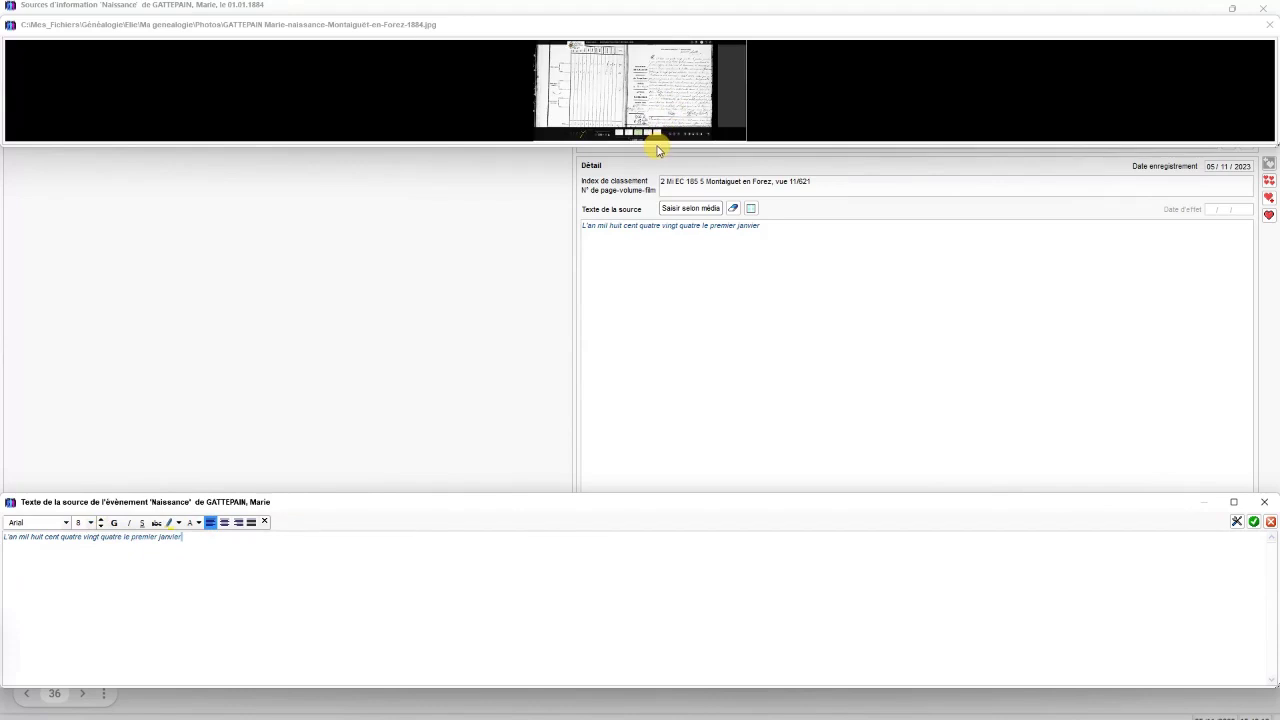
{"action": "left_click_drag", "start_coordinate": [658, 145], "coordinate": [658, 262]}
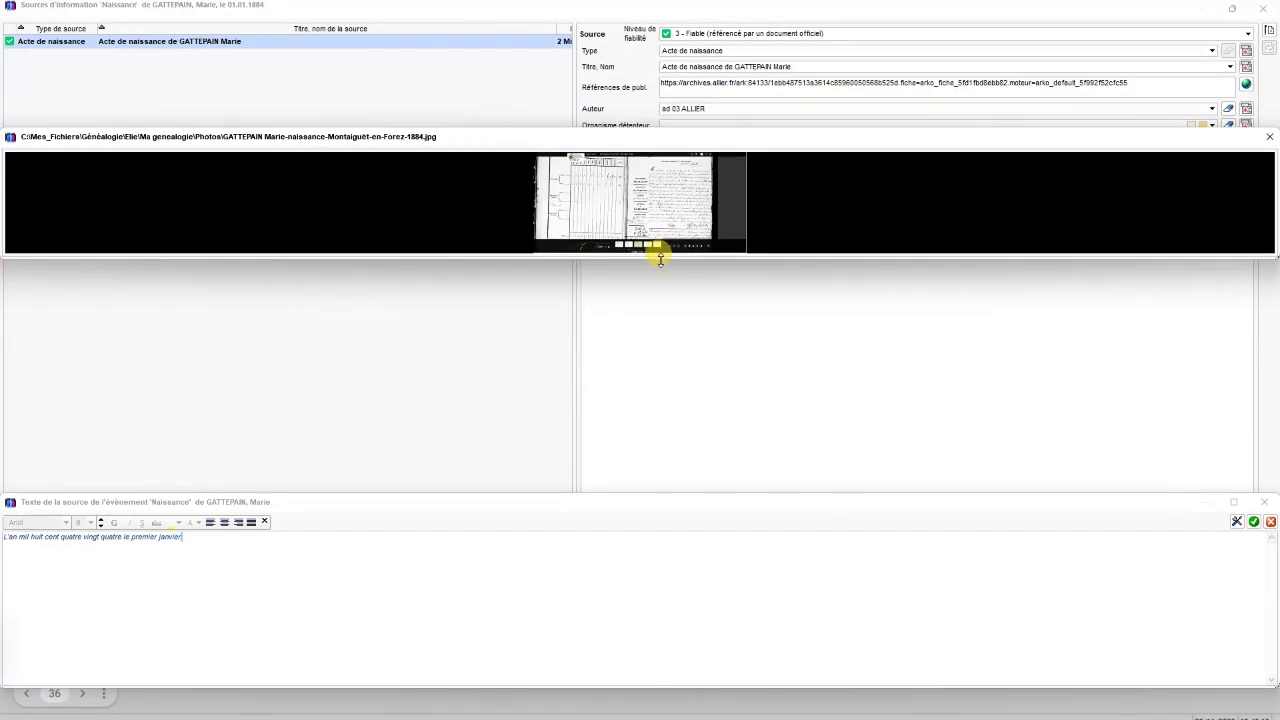
{"action": "left_click_drag", "start_coordinate": [660, 259], "coordinate": [633, 487]}
{"action": "left_click_drag", "start_coordinate": [783, 126], "coordinate": [800, 1]}
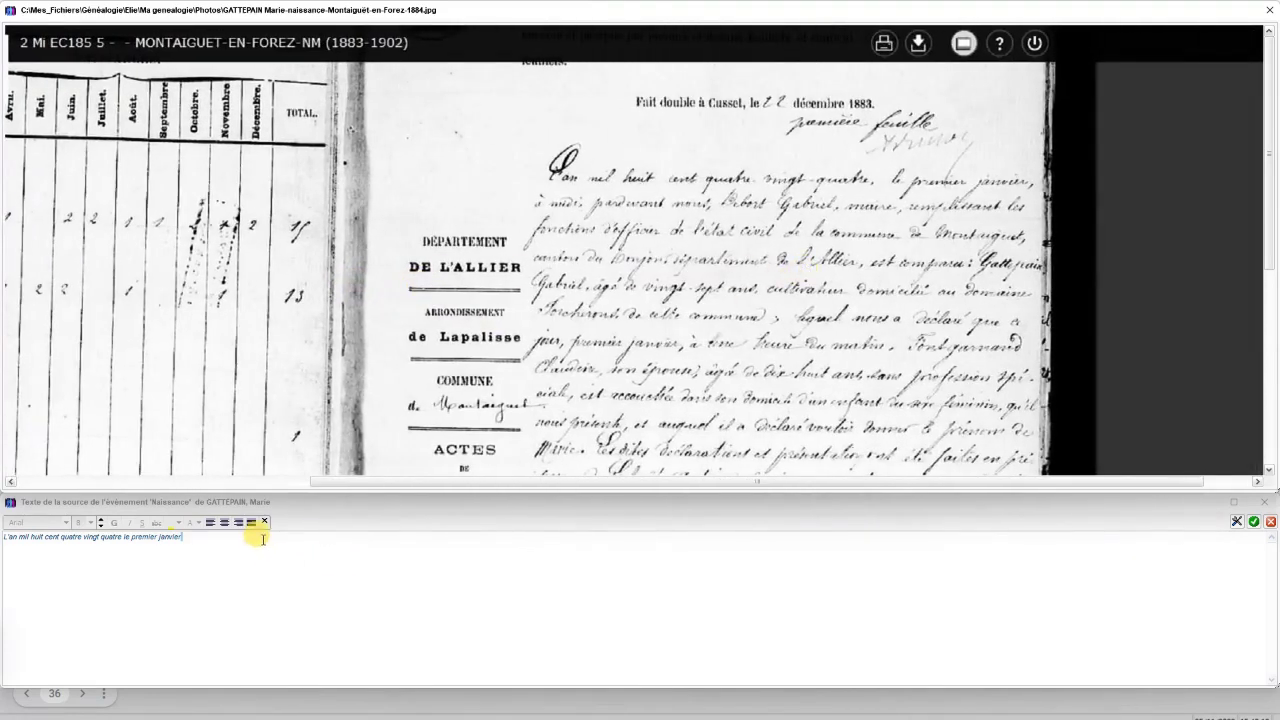
Append 'à midi, par devant nous' in italics to the transcription and validate it
{"action": "left_click", "coordinate": [262, 538]}
{"action": "left_click", "coordinate": [214, 539]}
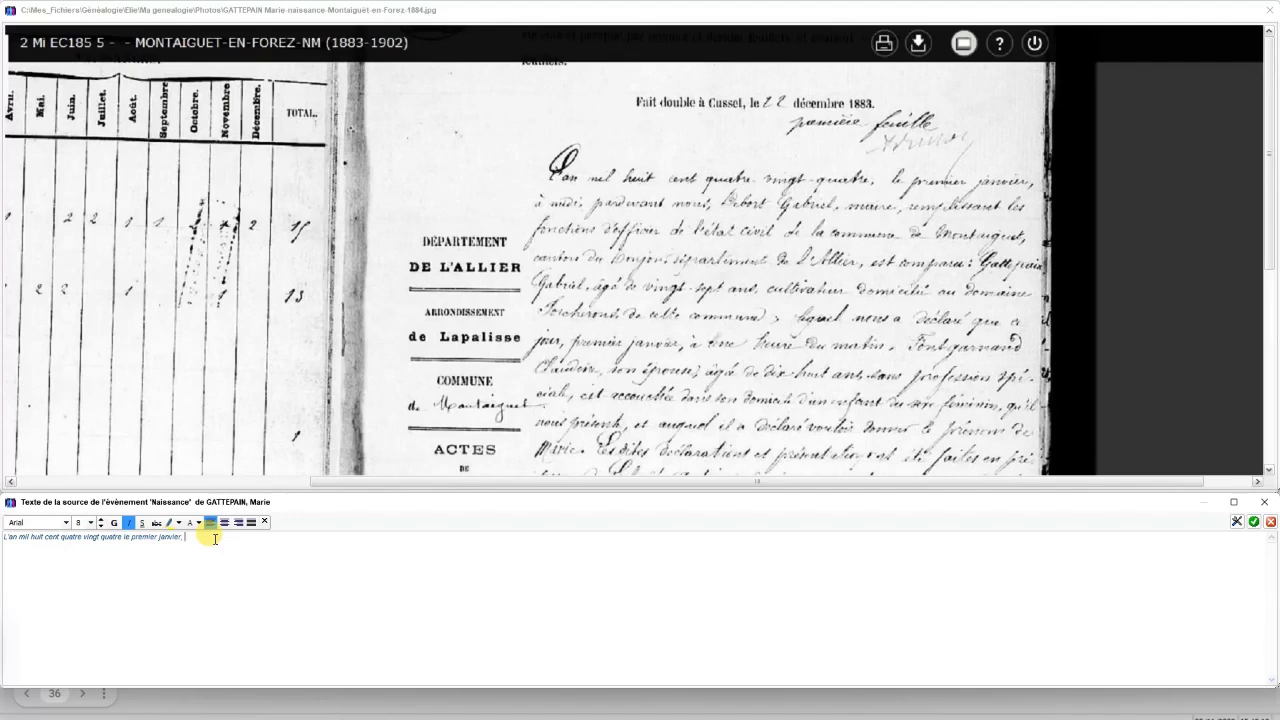
{"action": "type", "text": "à midi, par devant nous"}
{"action": "left_click", "coordinate": [1253, 522]}
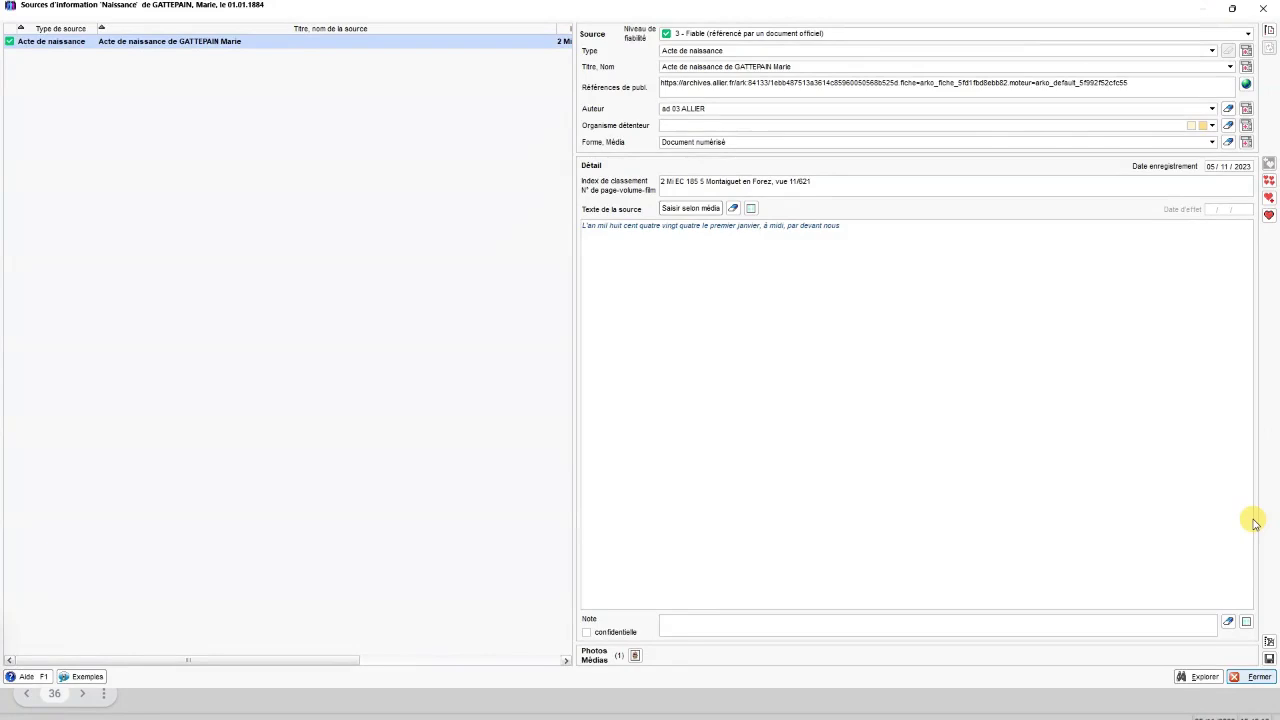
Save the birth-act source and close the Sources window
{"action": "left_click", "coordinate": [1268, 659]}
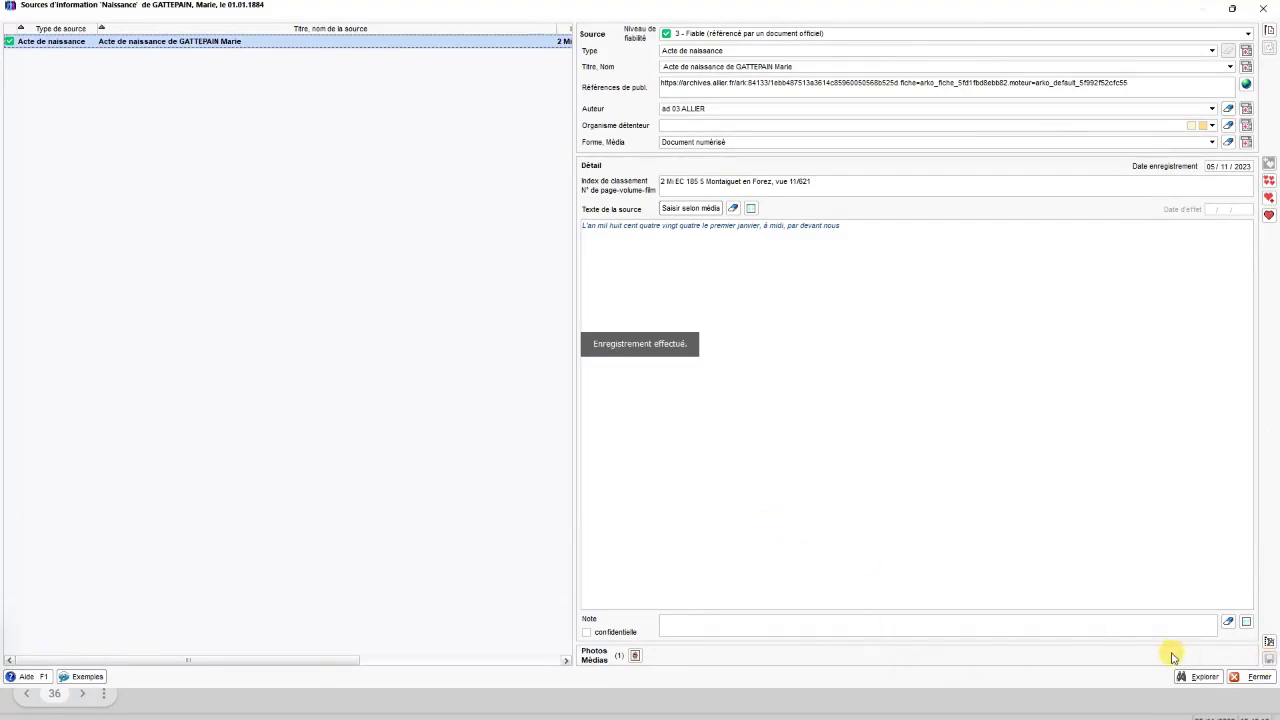
{"action": "left_click", "coordinate": [1253, 676]}
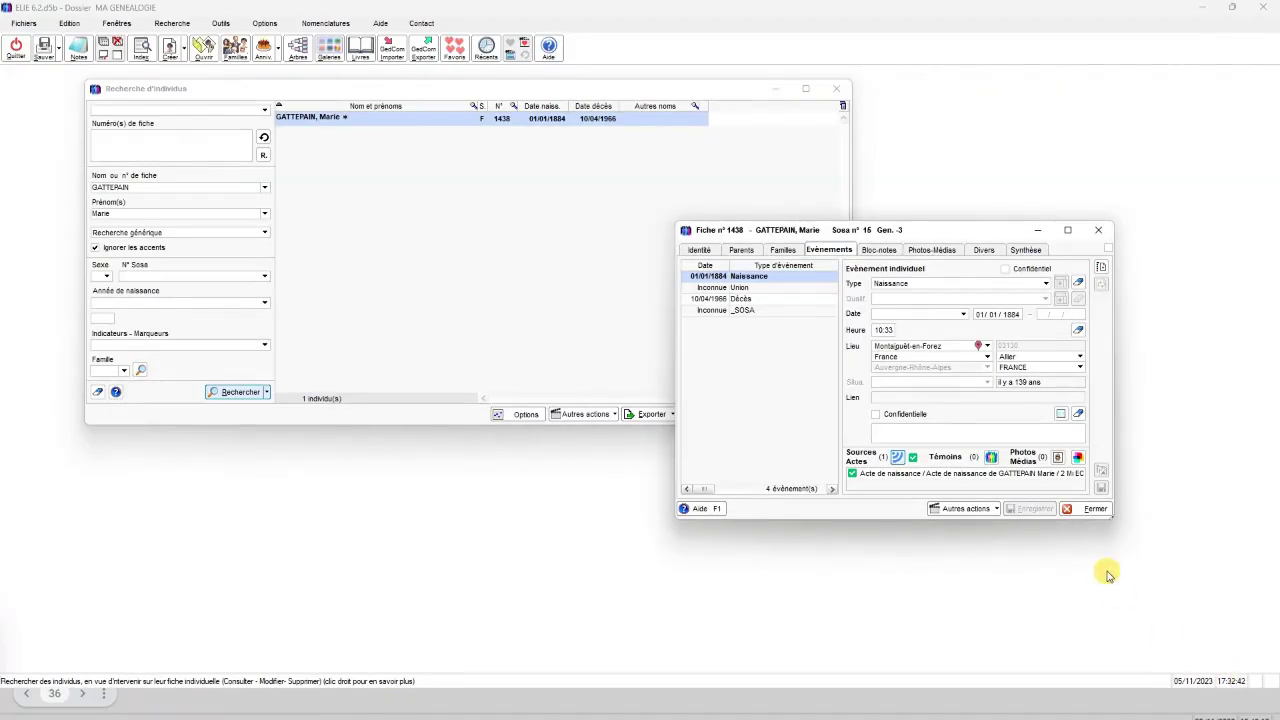